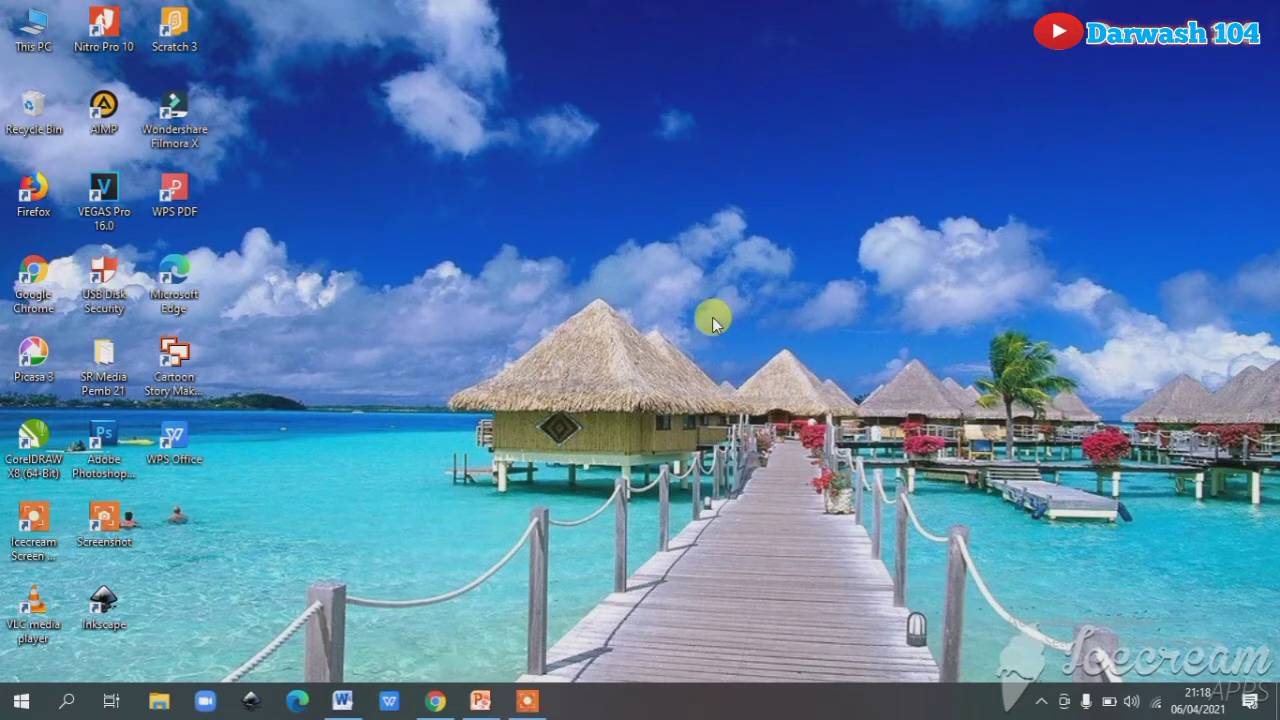
pyautogui.rightClick(680, 278)
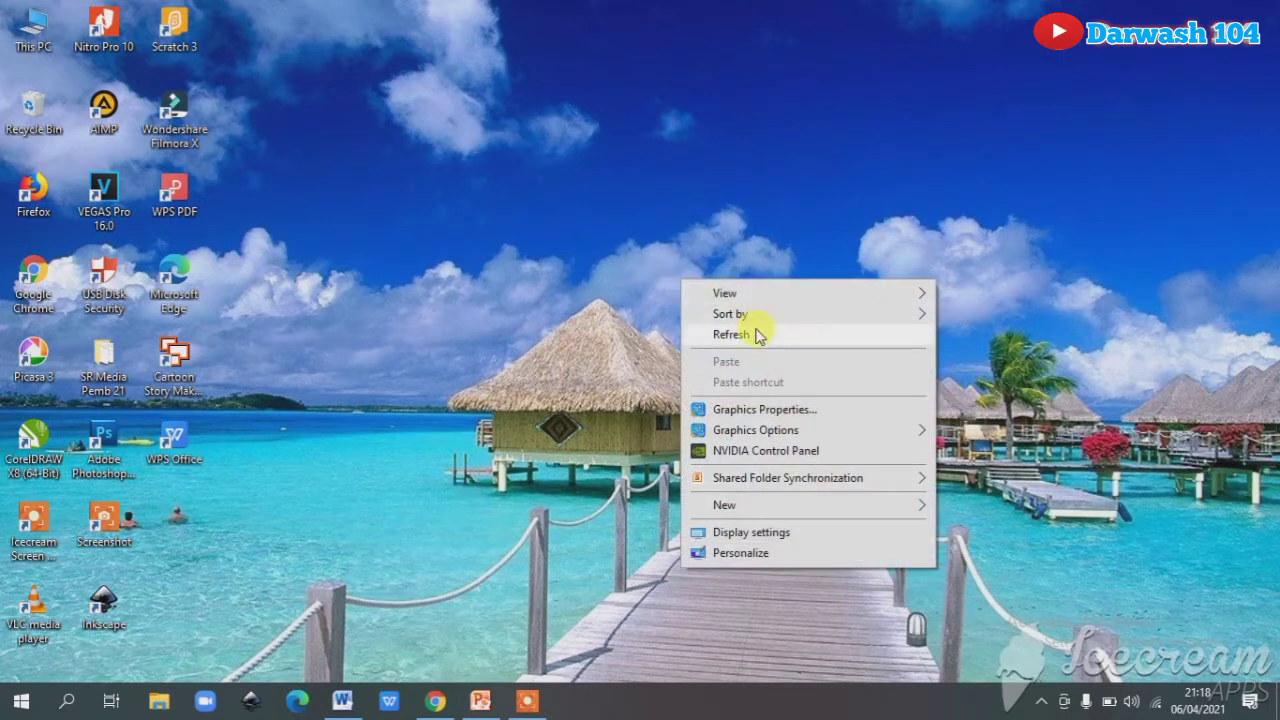
pyautogui.click(755, 333)
pyautogui.rightClick(706, 299)
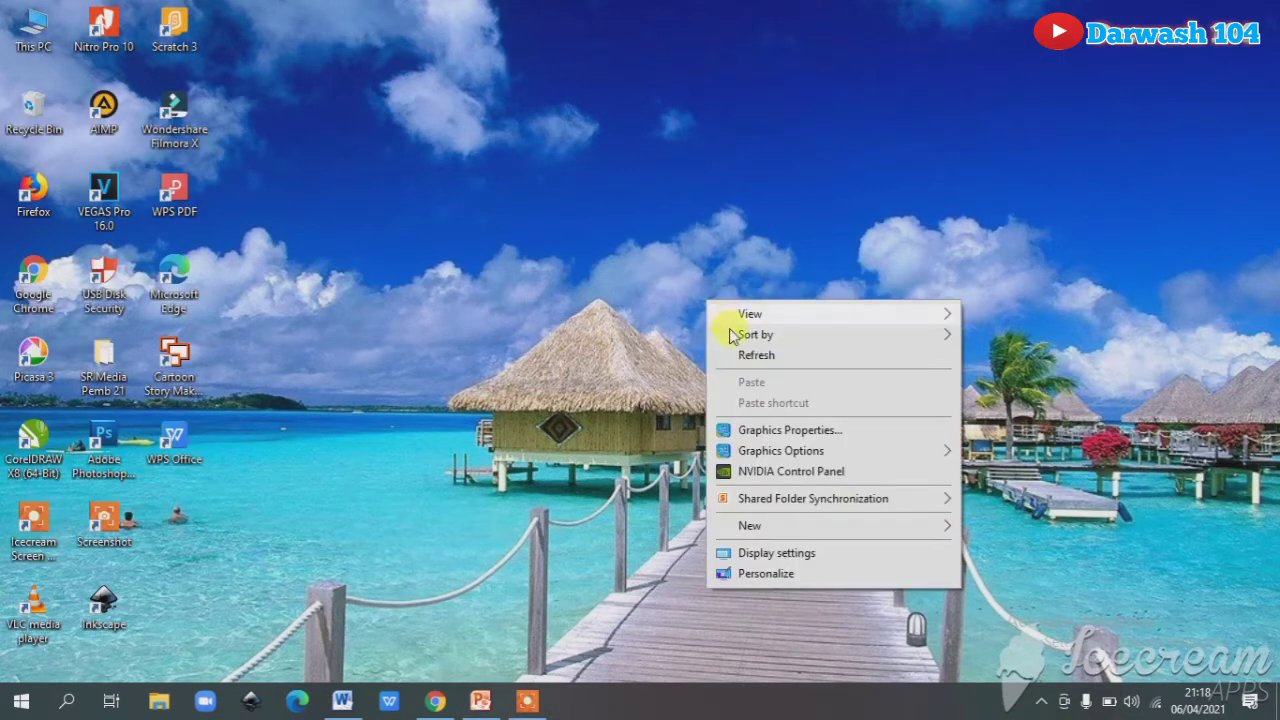
pyautogui.click(756, 360)
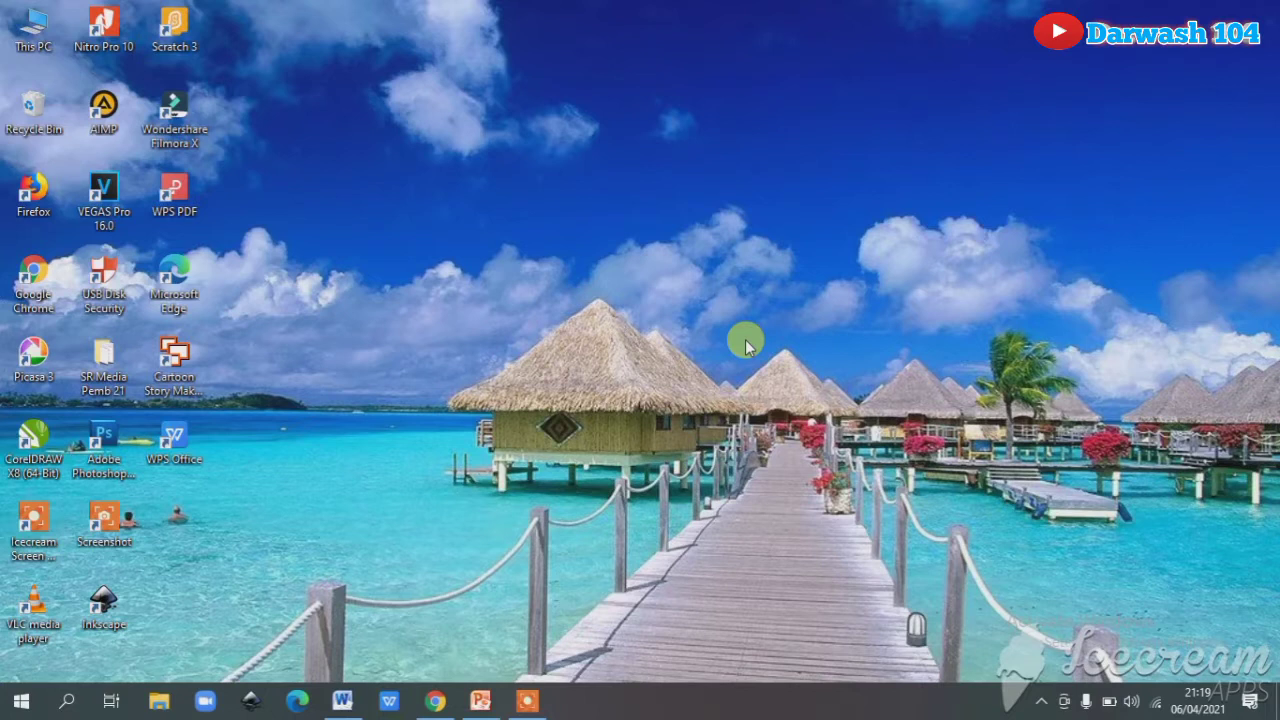
# Switch to PowerPoint and change the first slide's layout to Blank
pyautogui.click(484, 700)
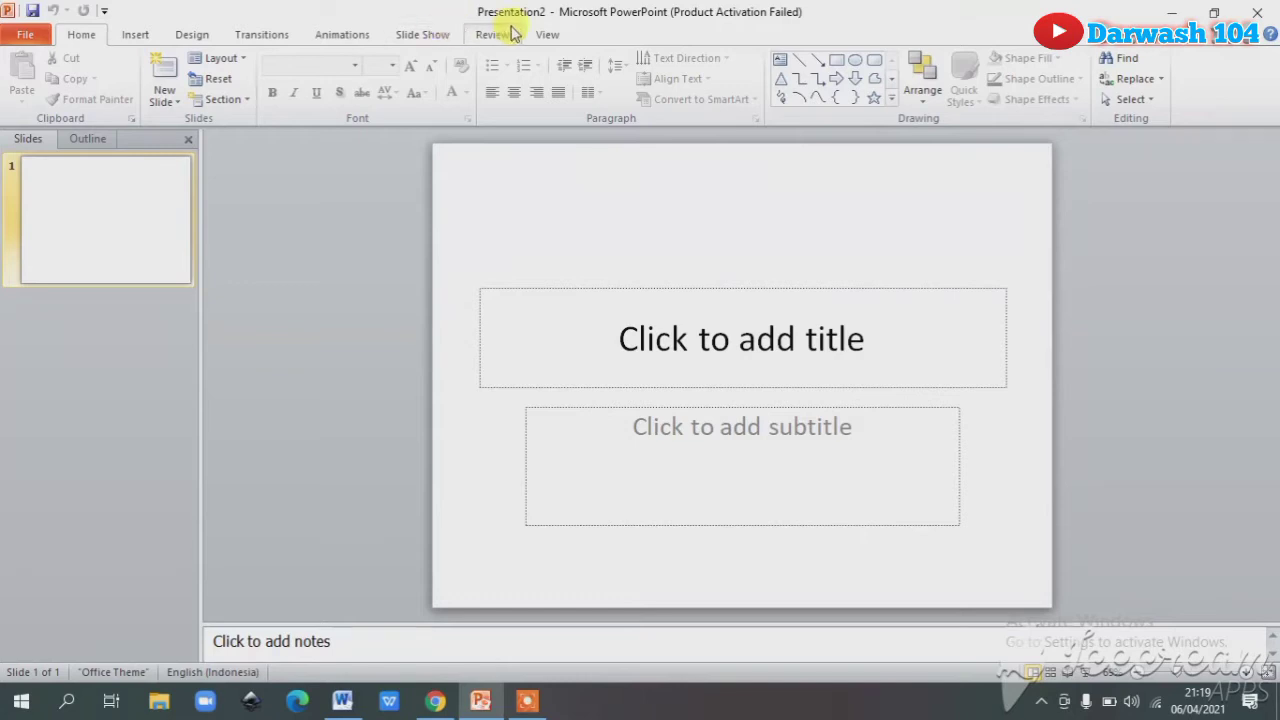
pyautogui.click(240, 58)
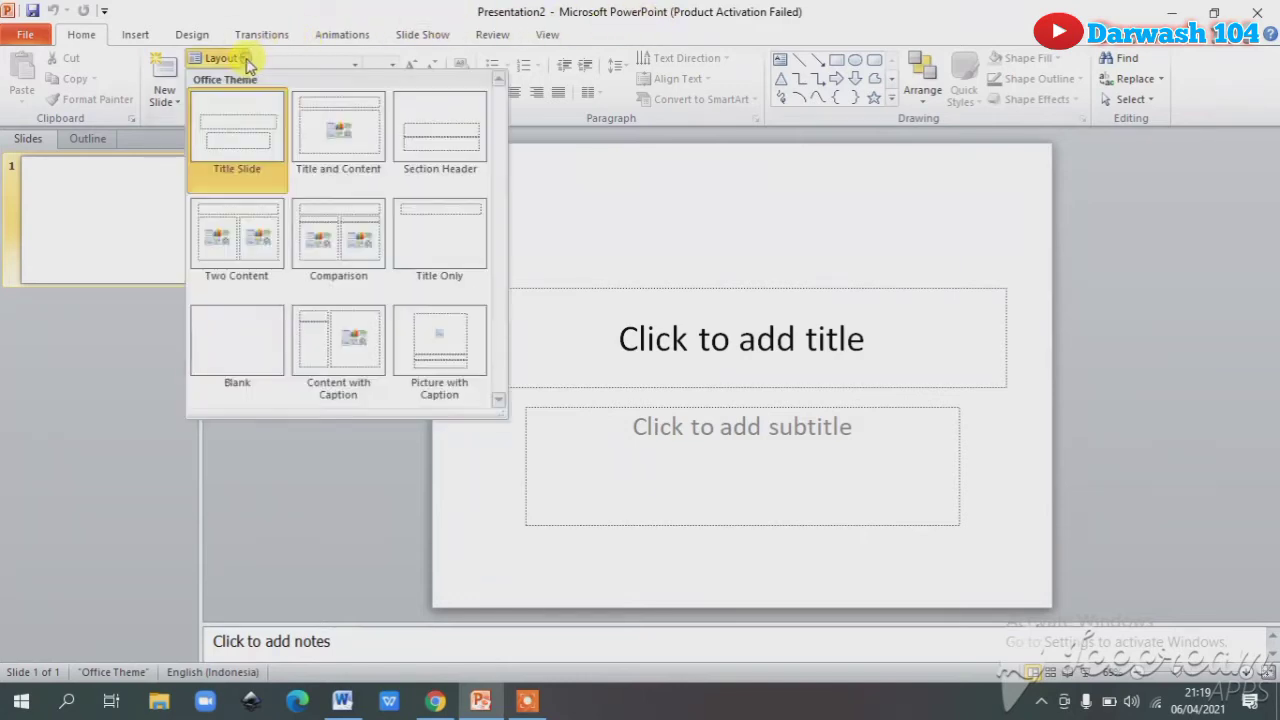
pyautogui.click(252, 328)
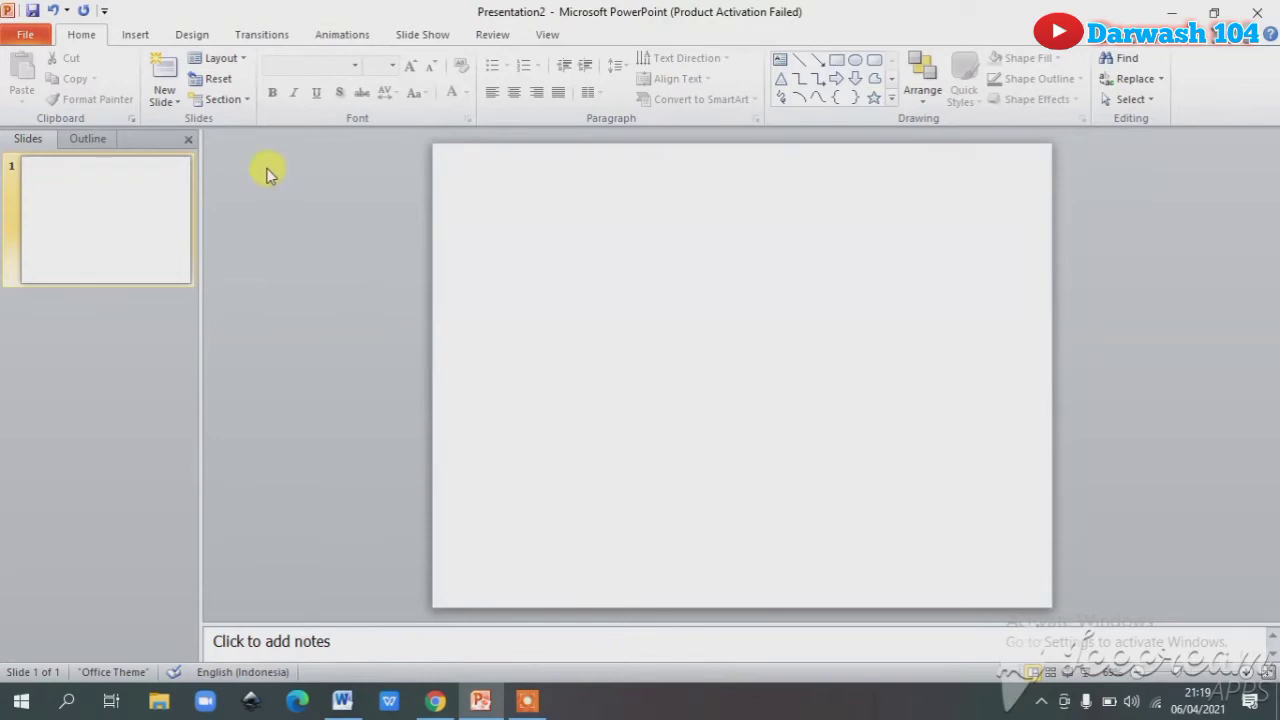
# Insert the picture "images" from the Animasi TIK folder on drive D and place it near the slide's upper-left corner at about 4.4 × 4.4 cm
pyautogui.click(135, 36)
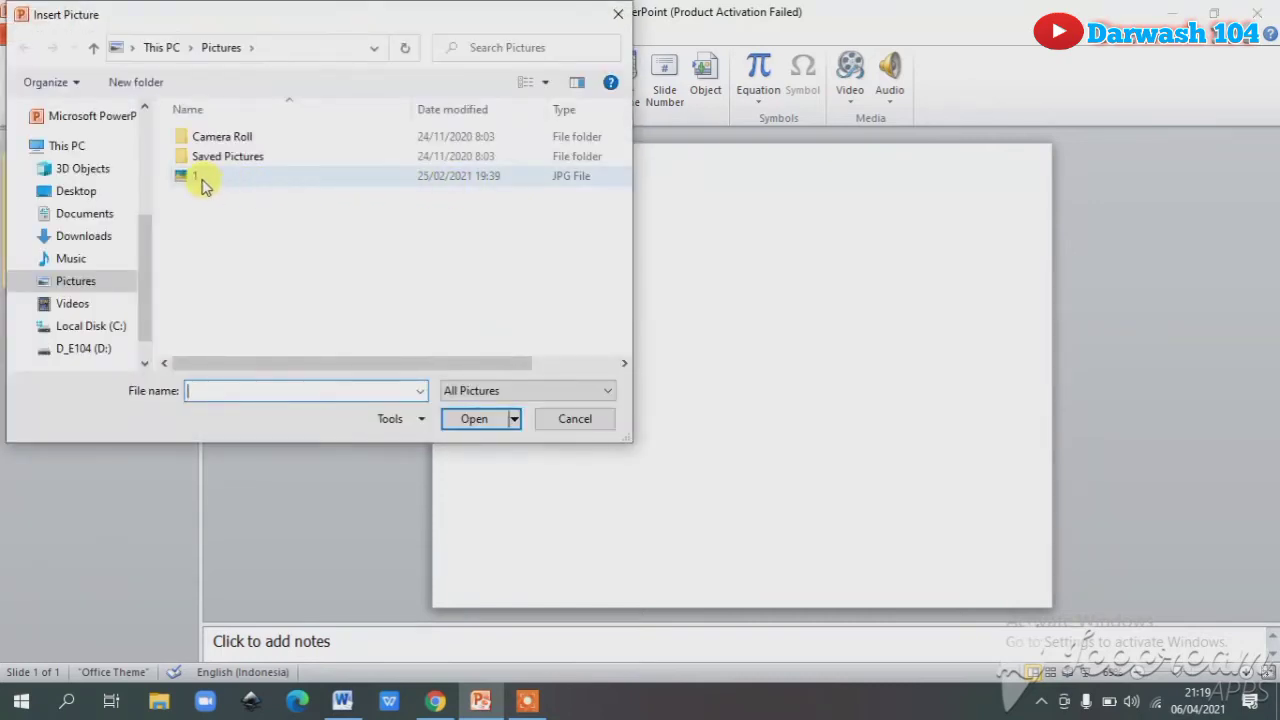
pyautogui.scroll(-1, 145, 260)
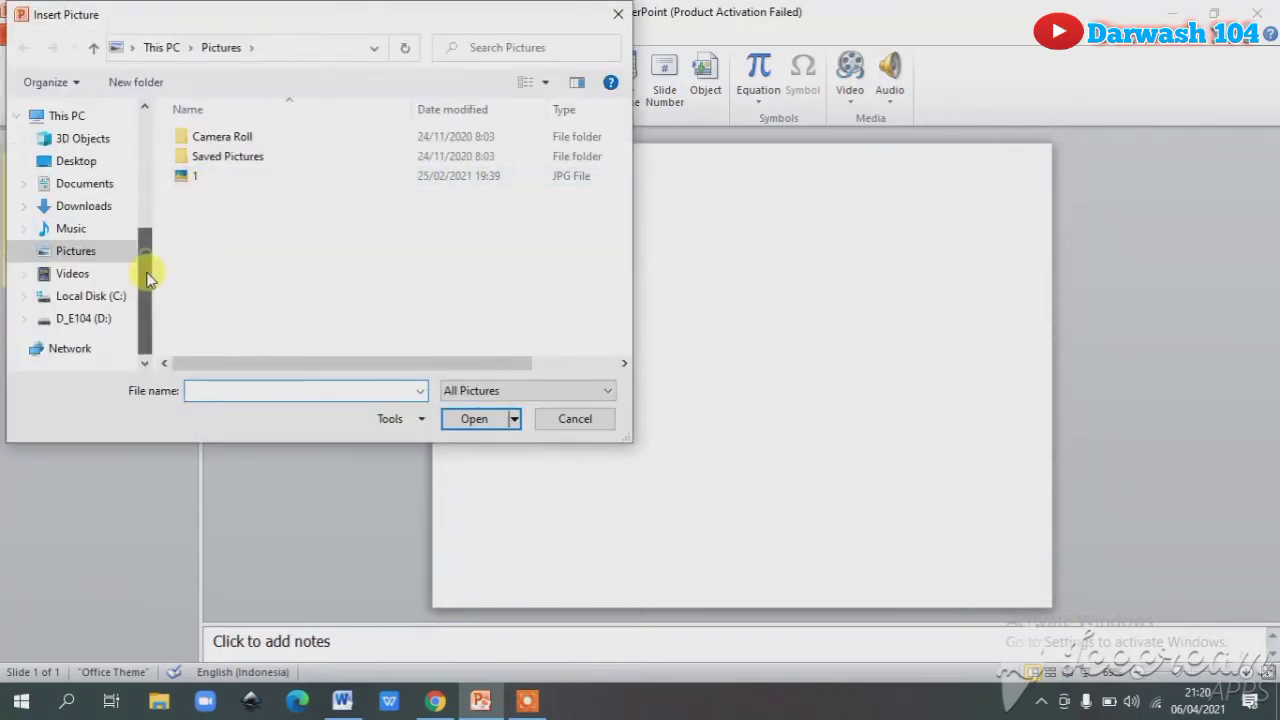
pyautogui.click(110, 318)
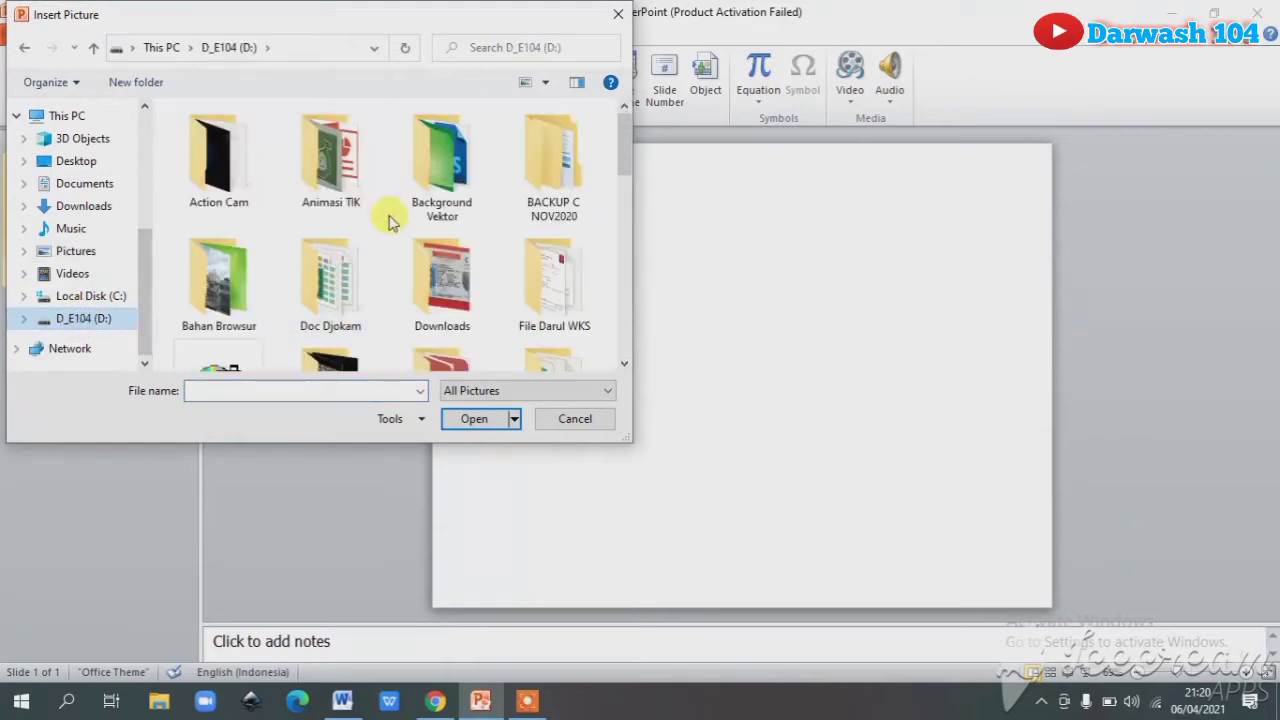
pyautogui.doubleClick(358, 186)
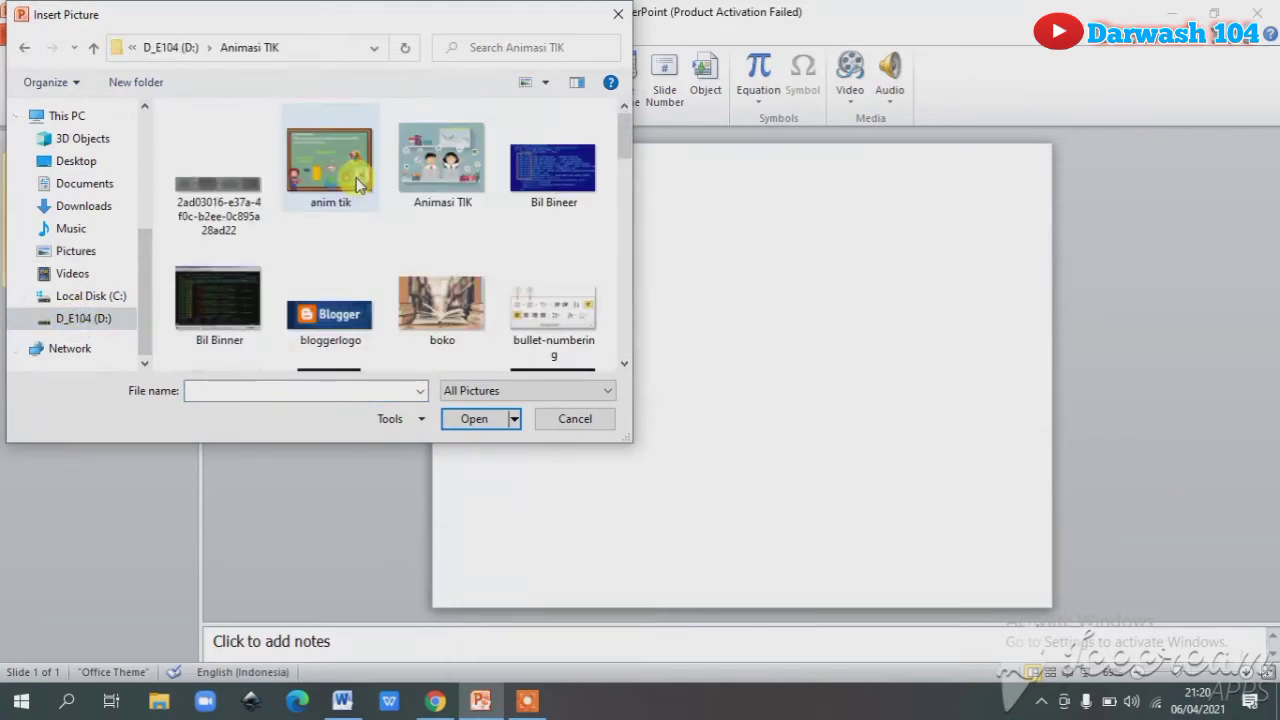
pyautogui.scroll(-3, 400, 193)
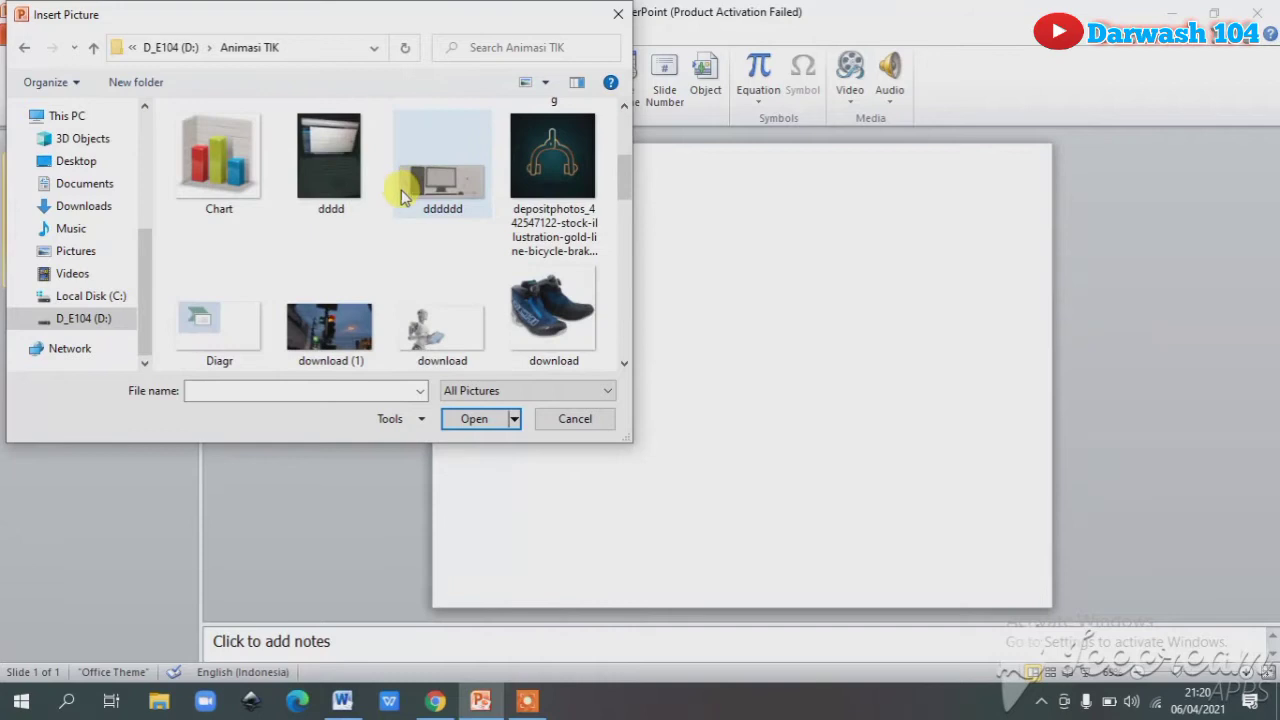
pyautogui.scroll(-1, 403, 196)
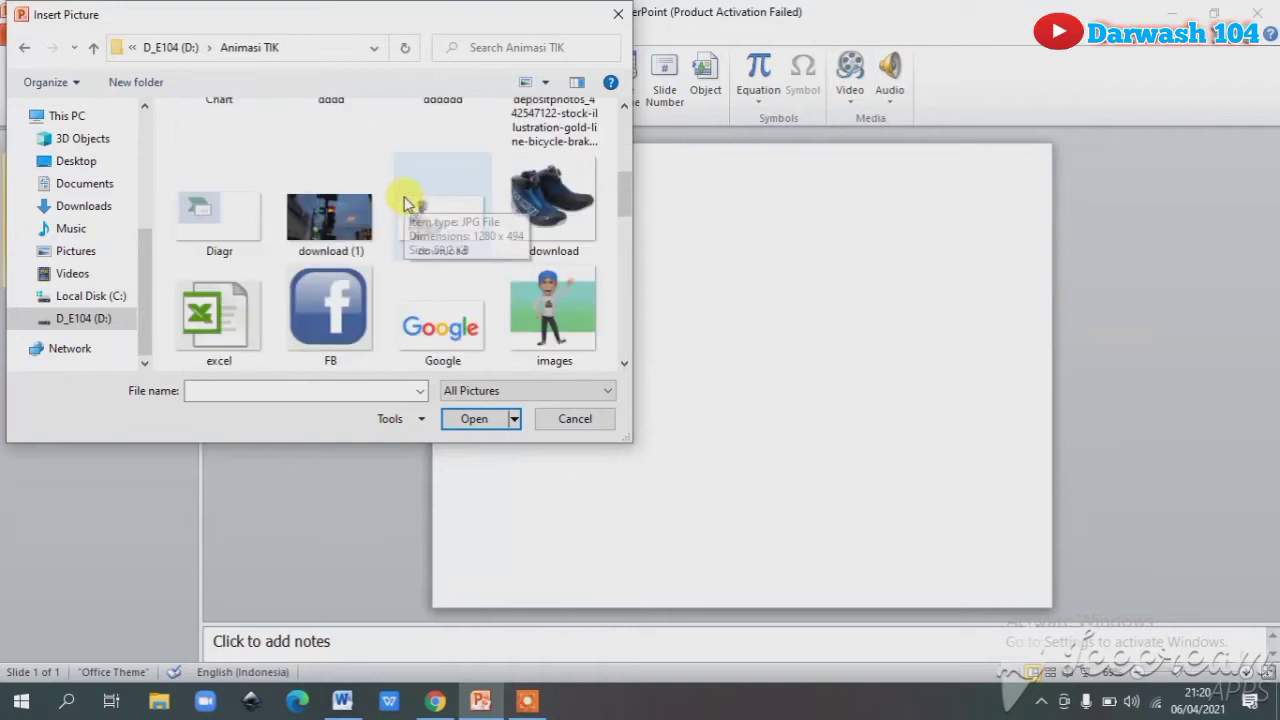
pyautogui.click(540, 314)
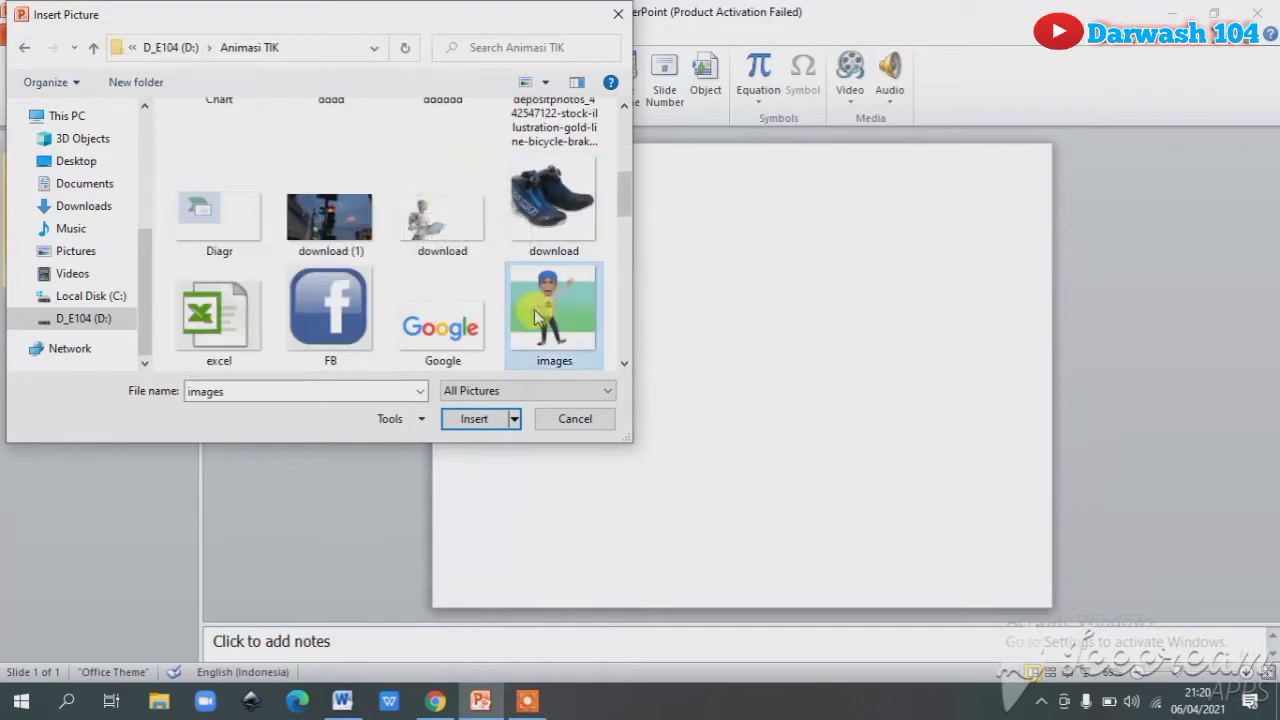
pyautogui.click(472, 420)
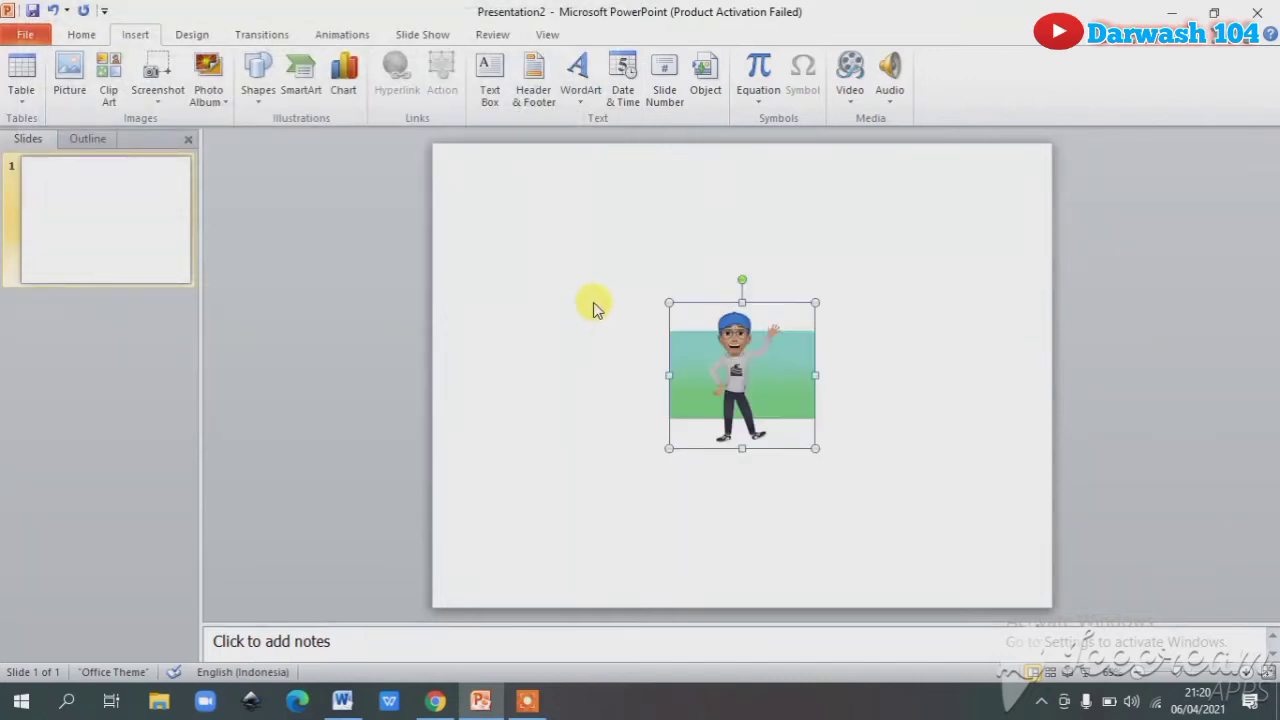
pyautogui.moveTo(763, 363); pyautogui.dragTo(625, 263)
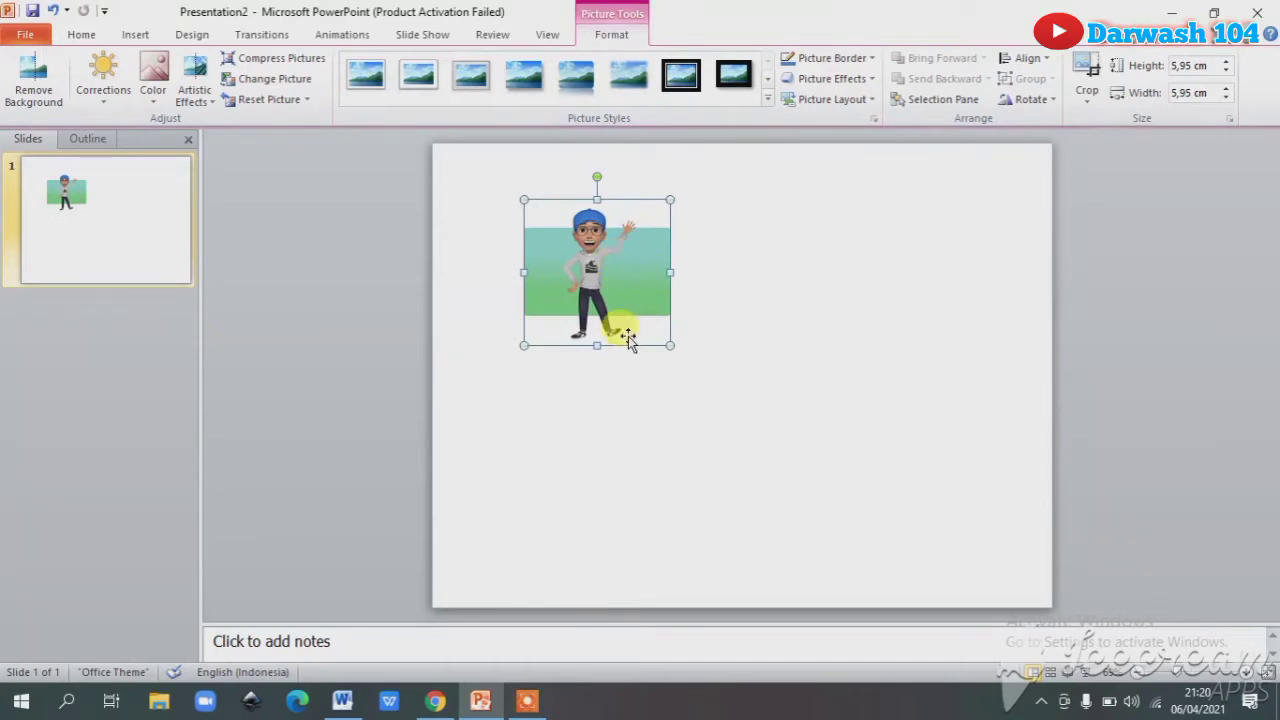
pyautogui.moveTo(668, 343); pyautogui.dragTo(631, 309)
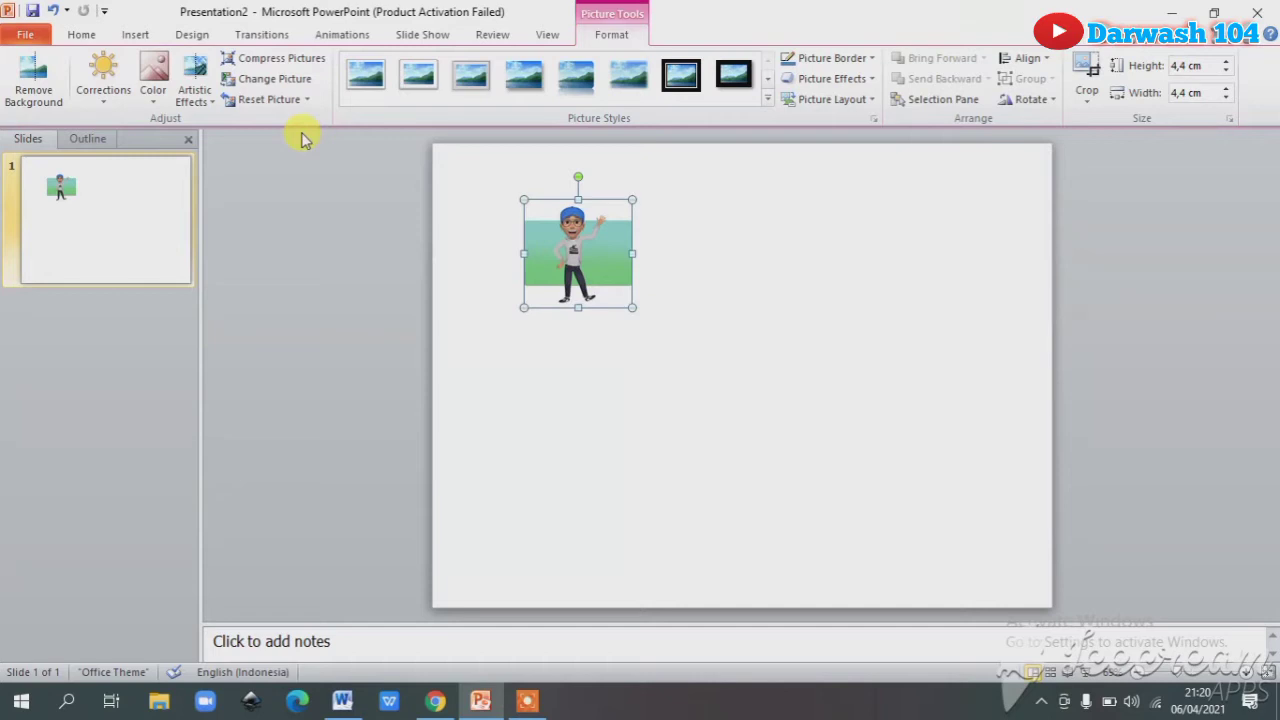
# Insert the "download" picture of the robot holding a tablet, place it below the cartoon boy and narrow it to about 4.4 cm
pyautogui.click(133, 36)
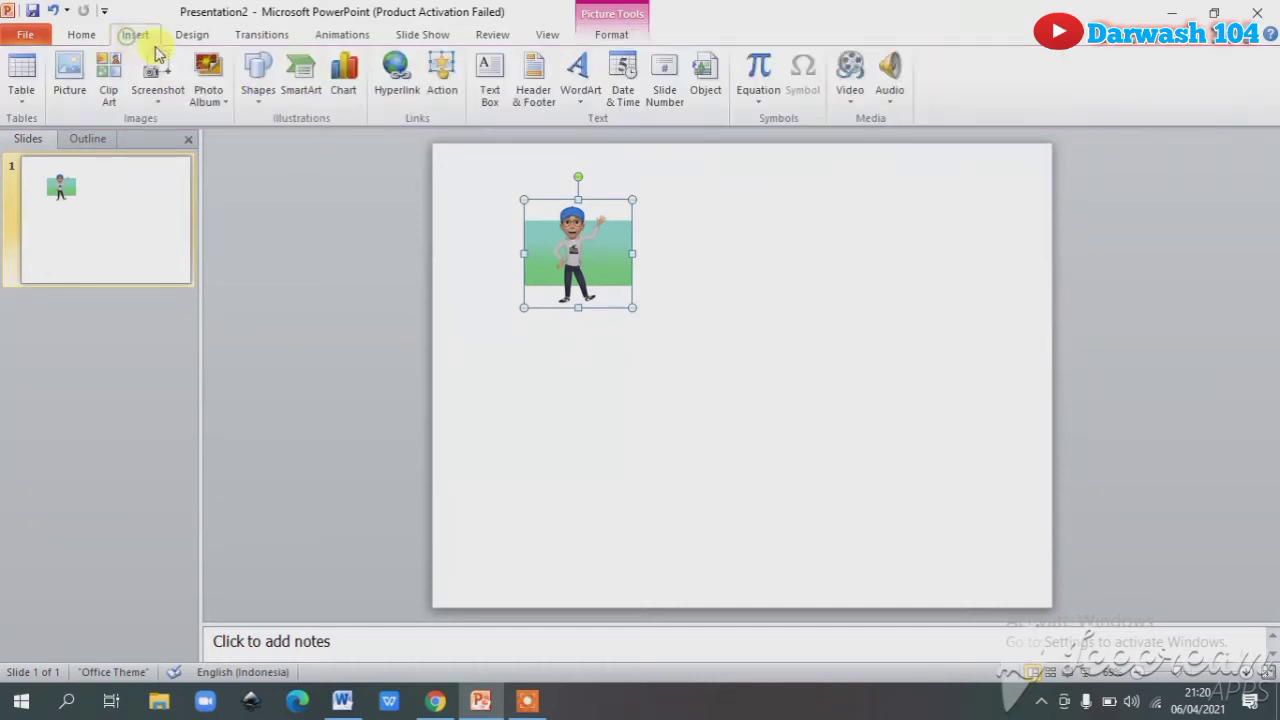
pyautogui.click(80, 97)
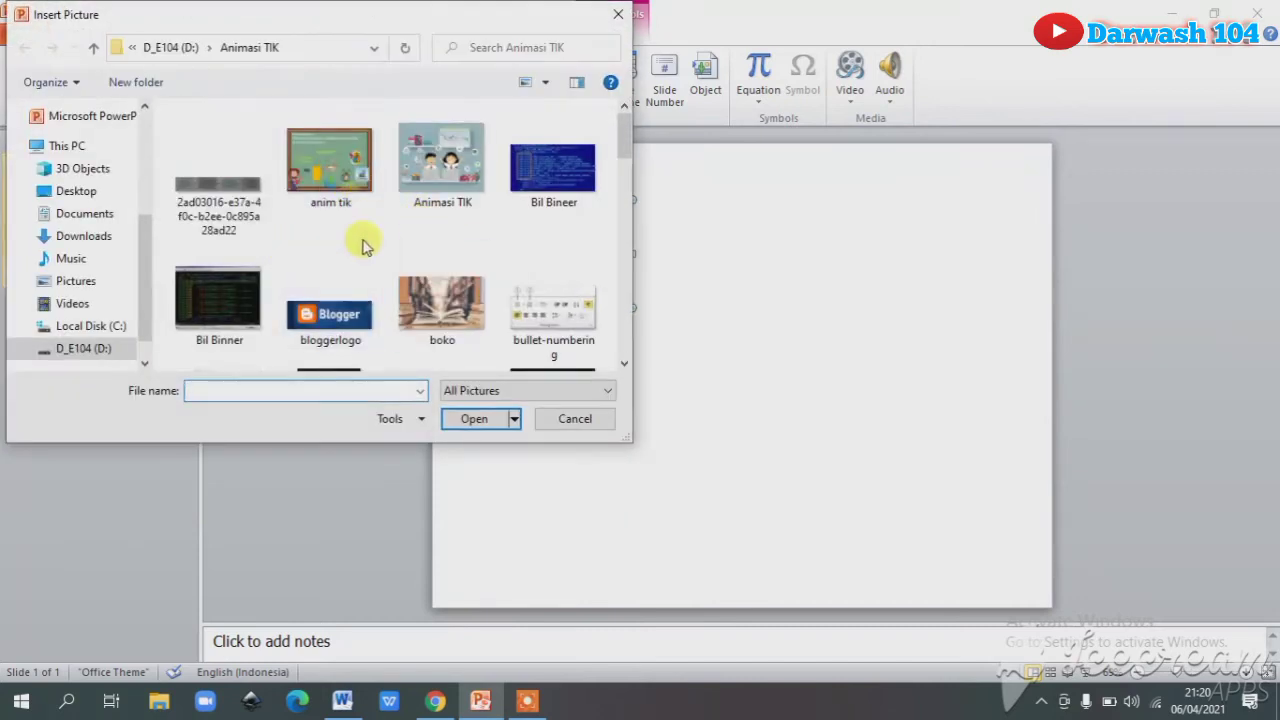
pyautogui.scroll(-3, 372, 248)
pyautogui.scroll(-2, 385, 252)
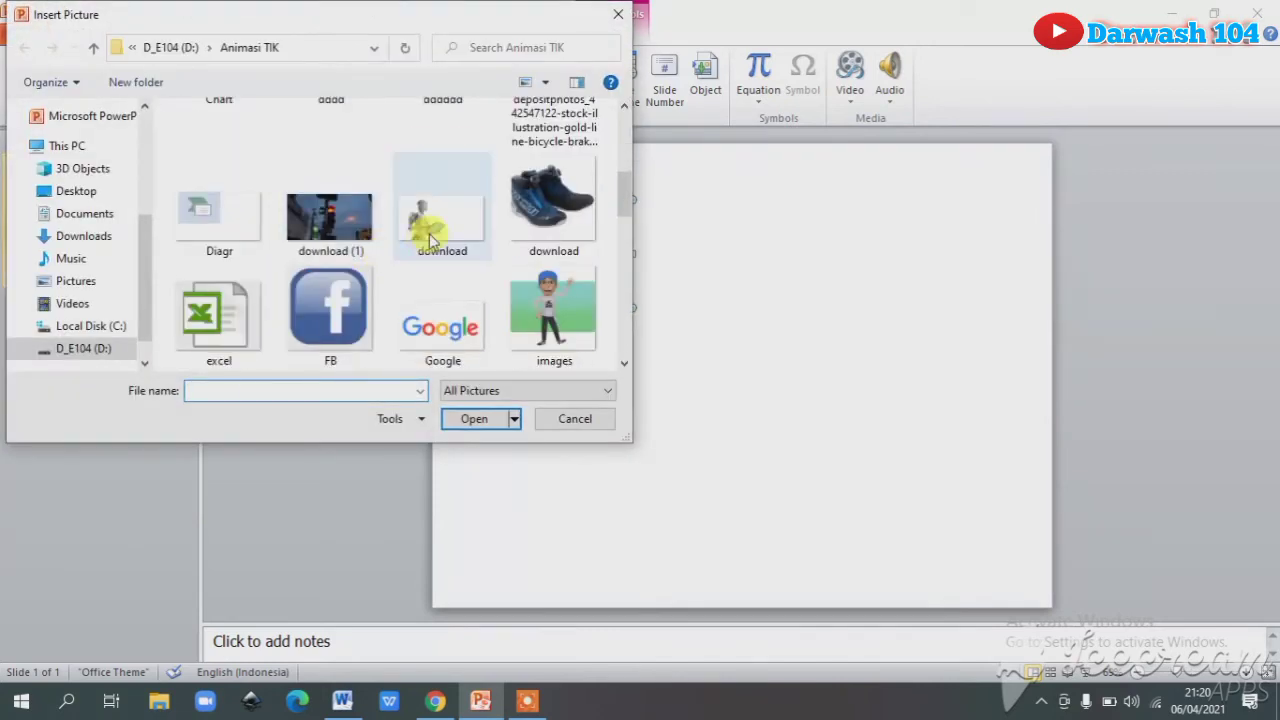
pyautogui.click(425, 225)
pyautogui.click(475, 420)
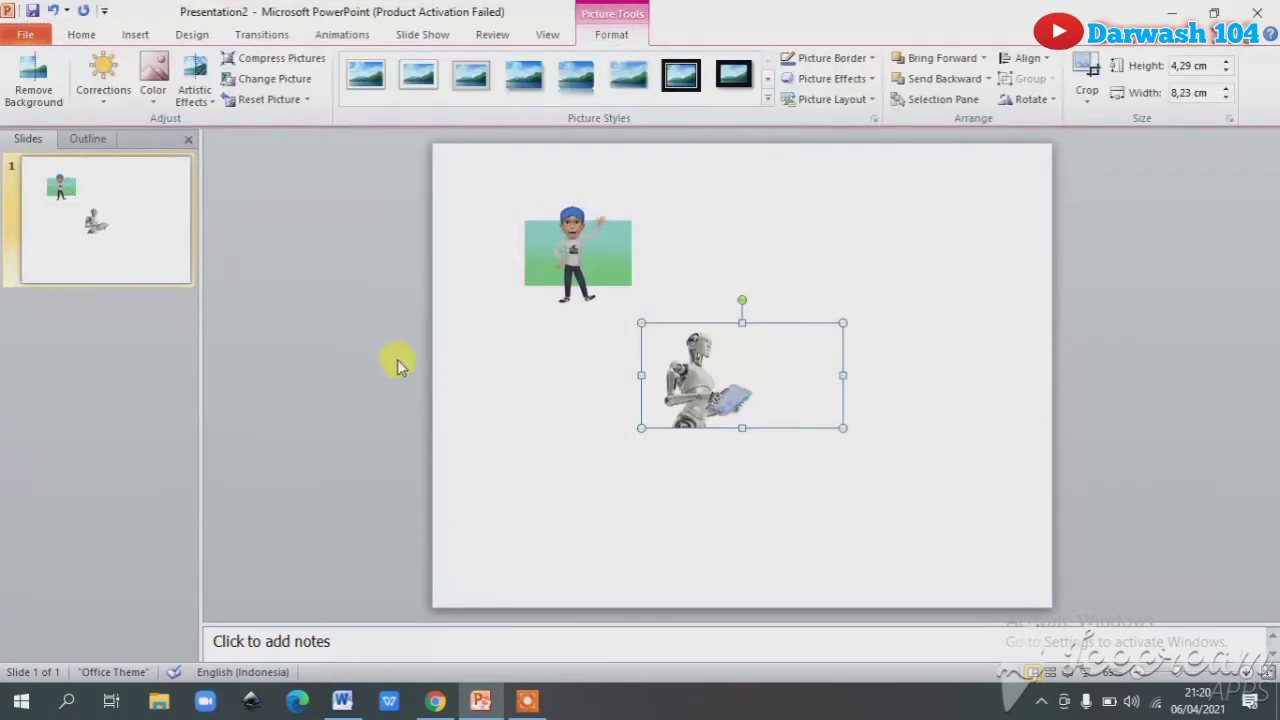
pyautogui.moveTo(749, 378); pyautogui.dragTo(648, 431)
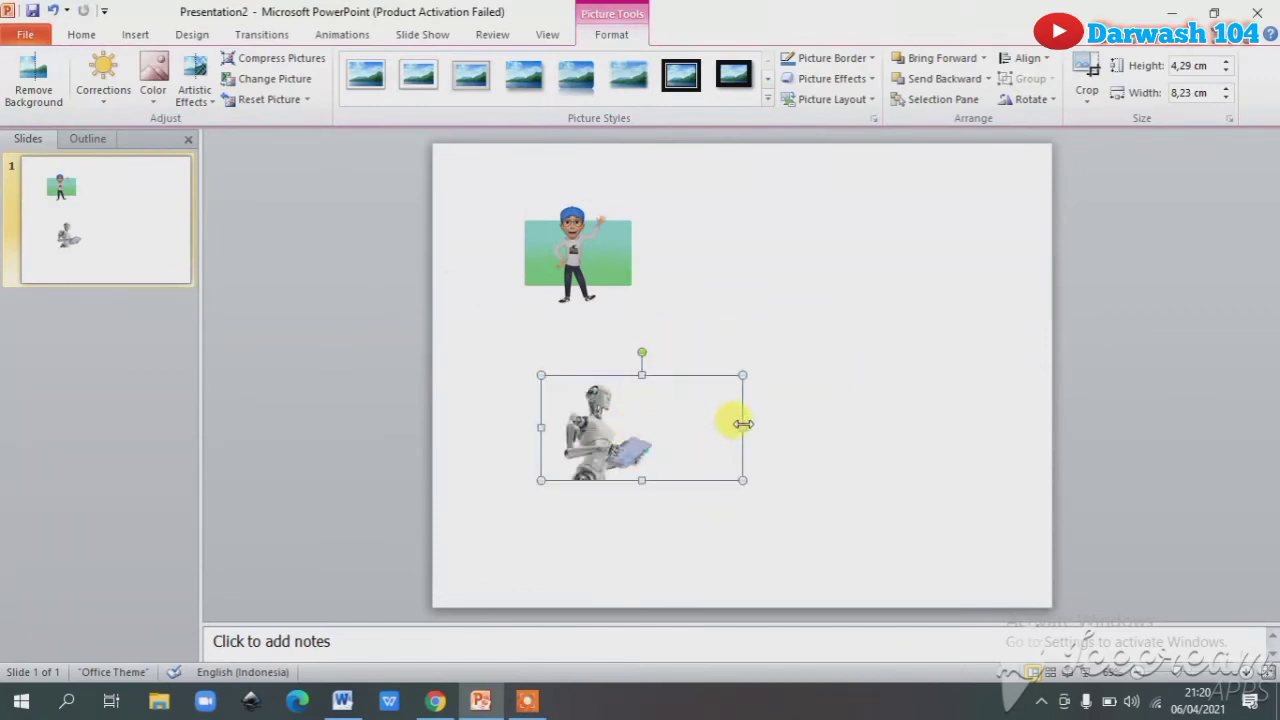
pyautogui.moveTo(741, 427); pyautogui.dragTo(650, 428)
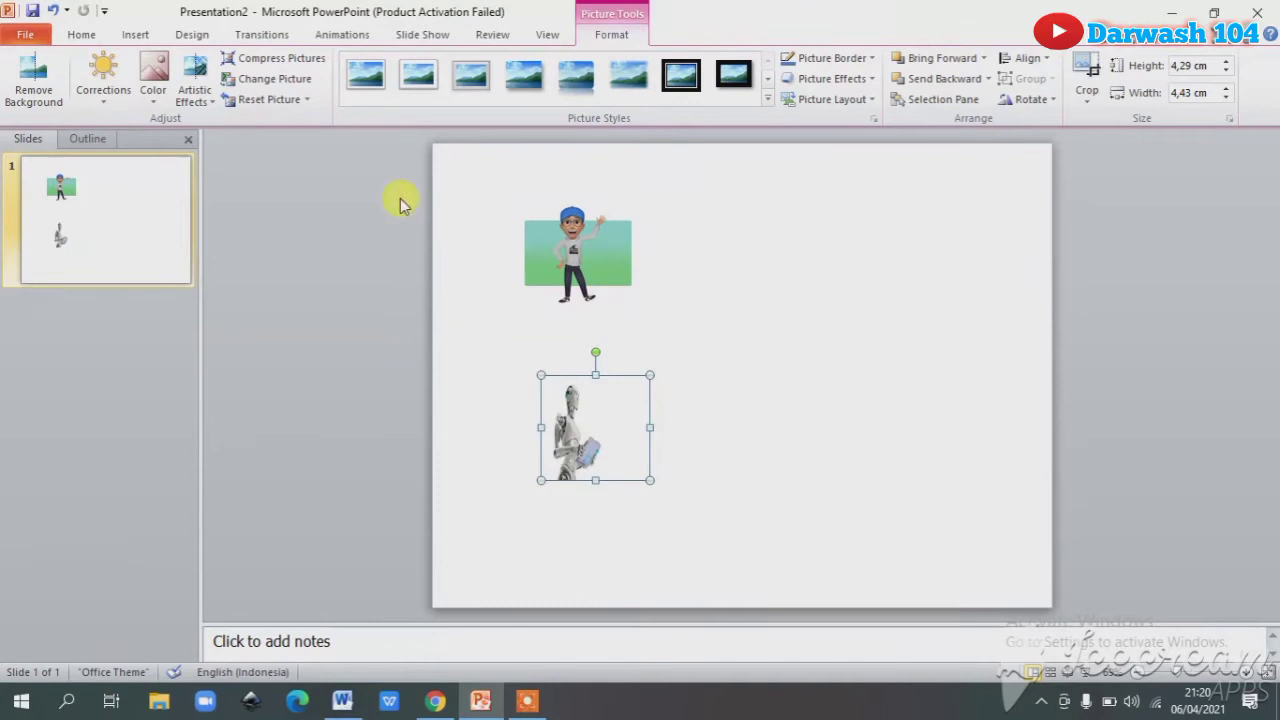
# Insert the "Lenovo" picture of the robot lying in front of a laptop from the Animasi TIK folder
pyautogui.click(134, 35)
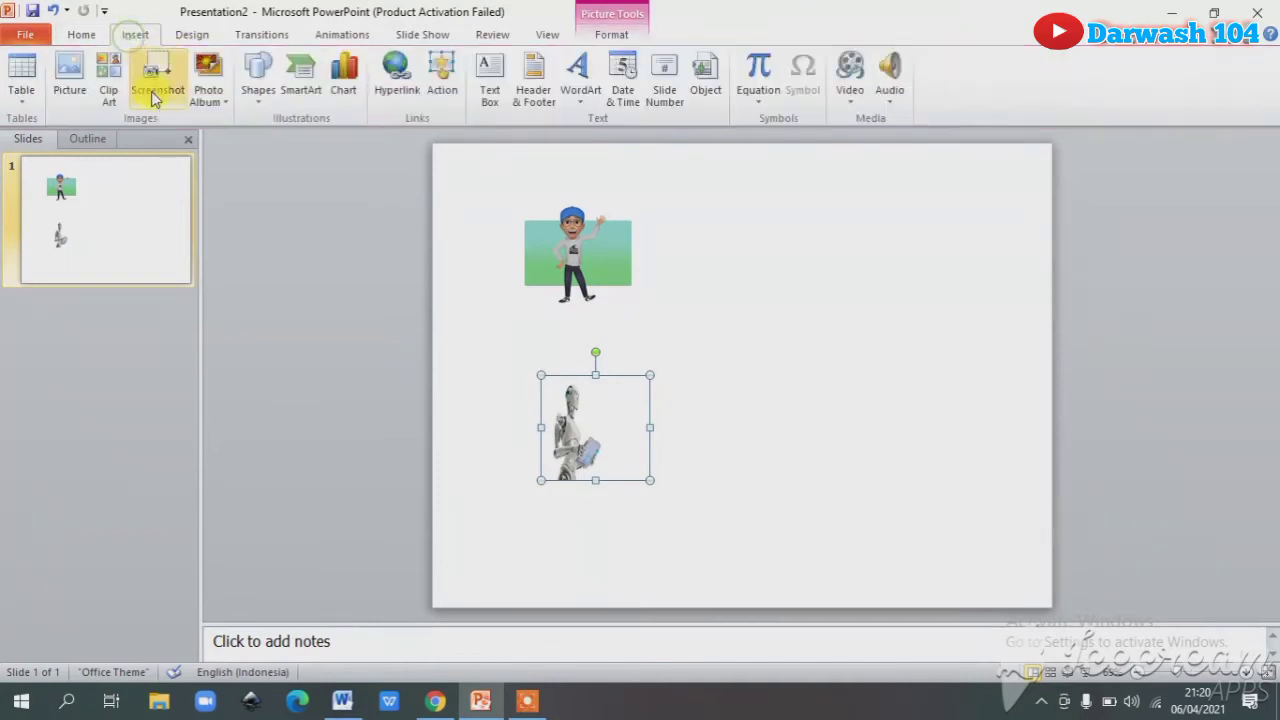
pyautogui.click(69, 75)
pyautogui.scroll(-5, 437, 245)
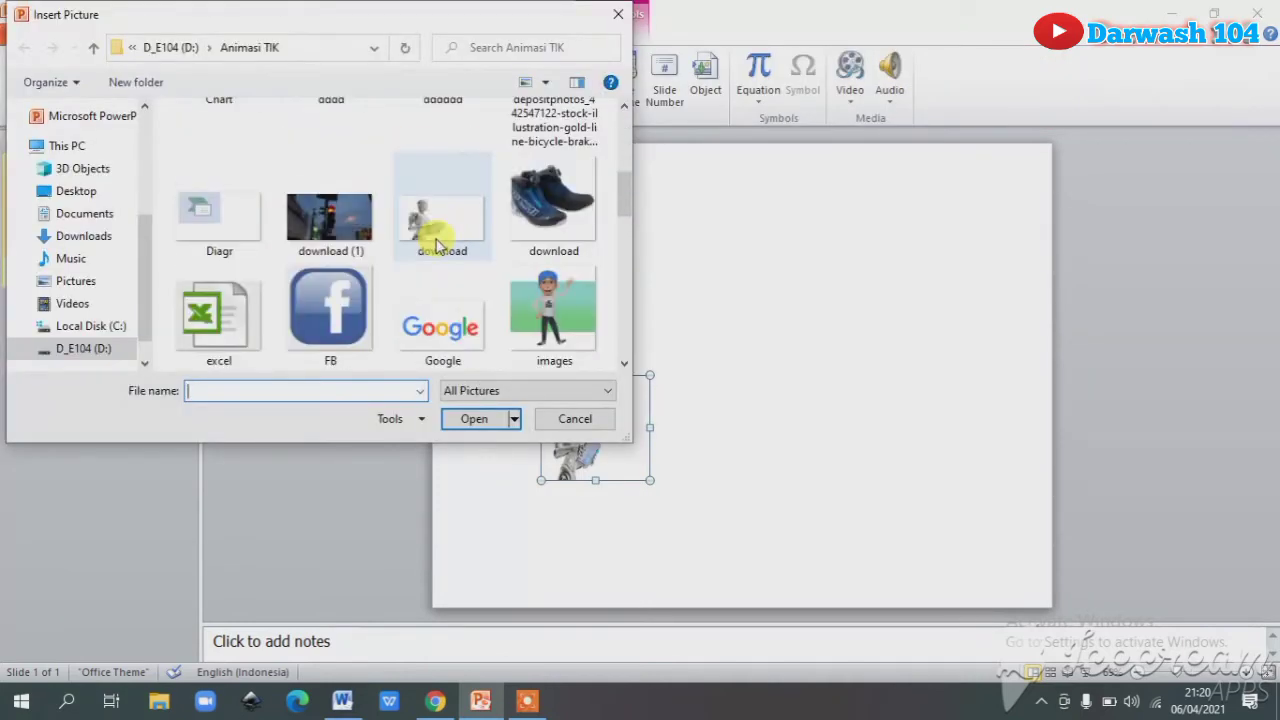
pyautogui.scroll(-3, 437, 245)
pyautogui.scroll(3, 437, 245)
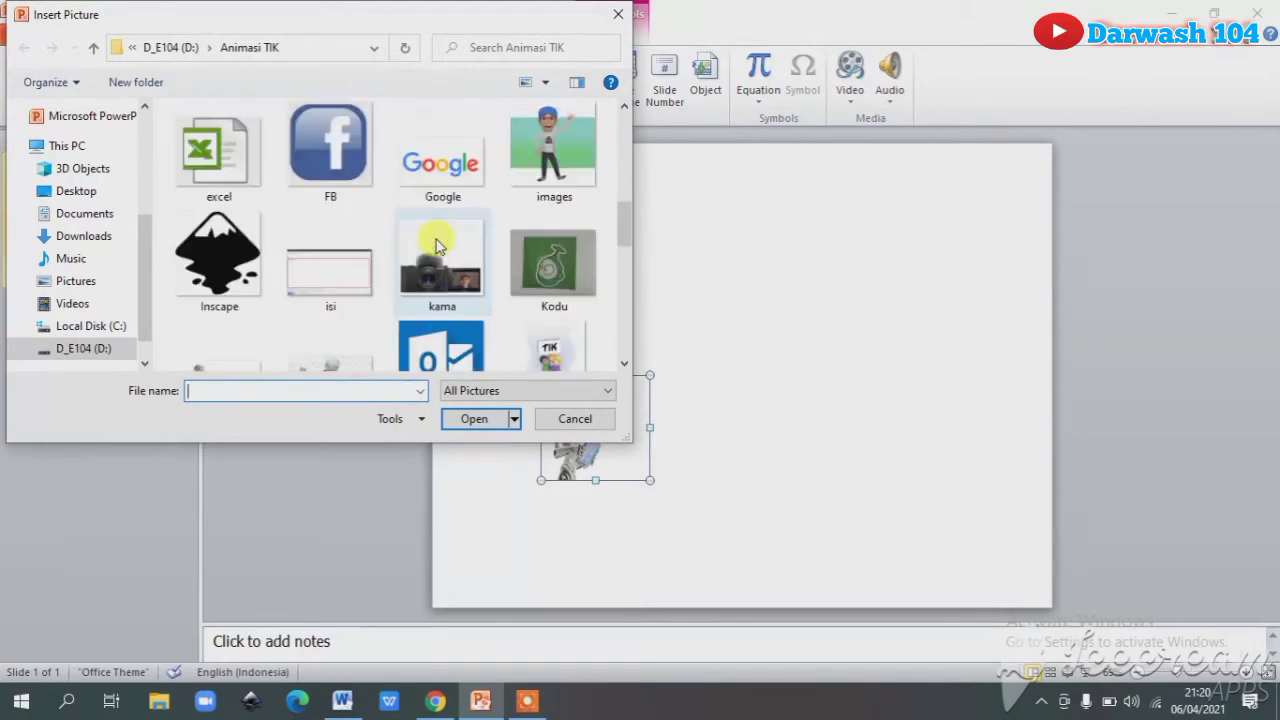
pyautogui.scroll(-1, 437, 245)
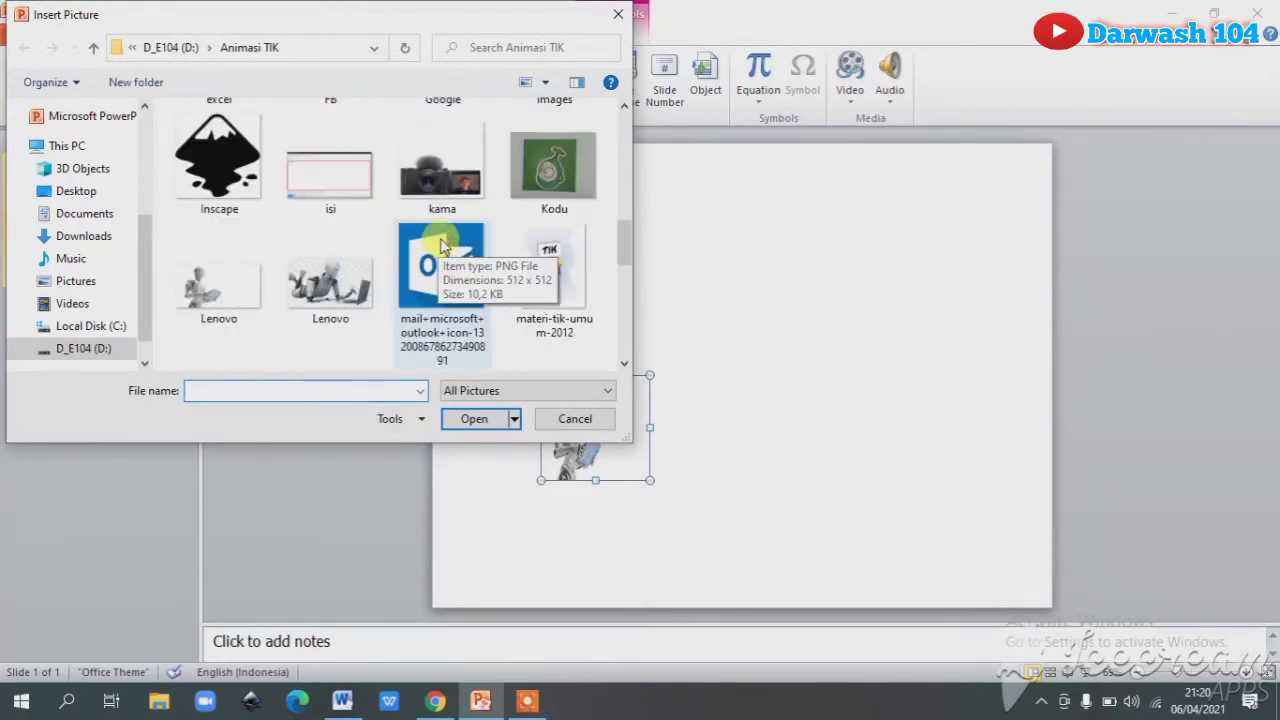
pyautogui.scroll(-1, 440, 248)
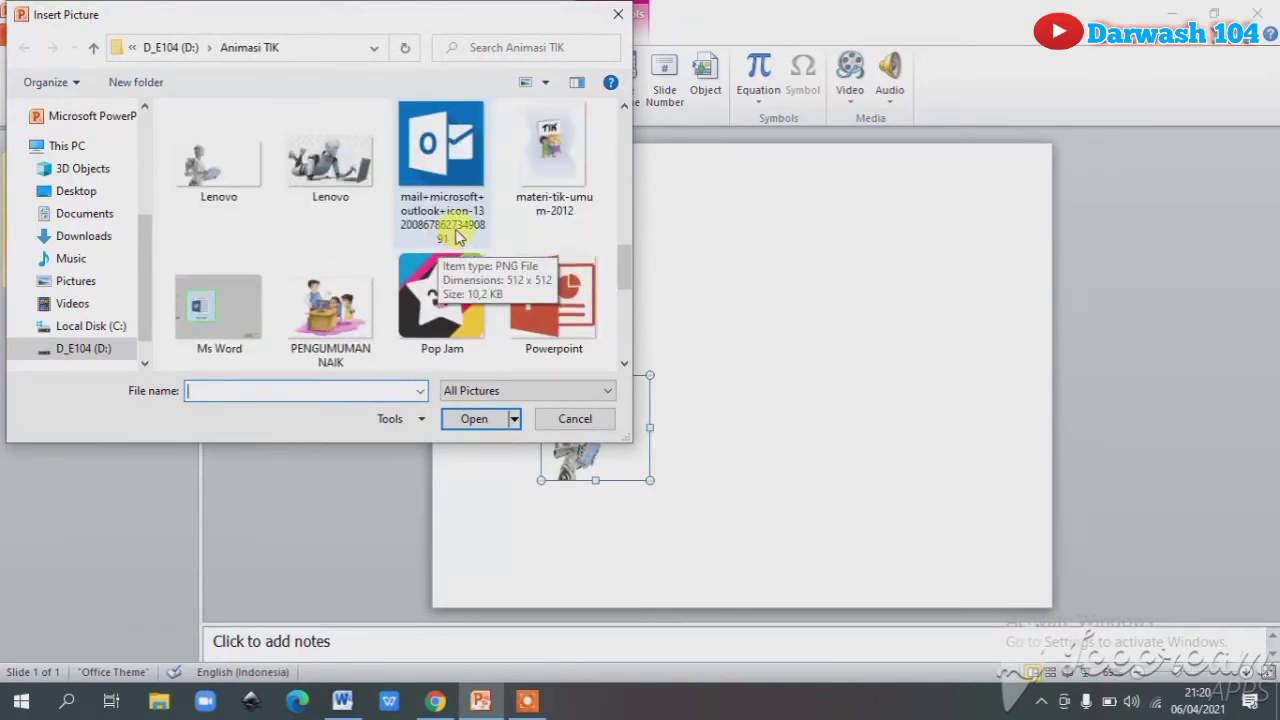
pyautogui.scroll(2, 457, 236)
pyautogui.scroll(-1, 457, 236)
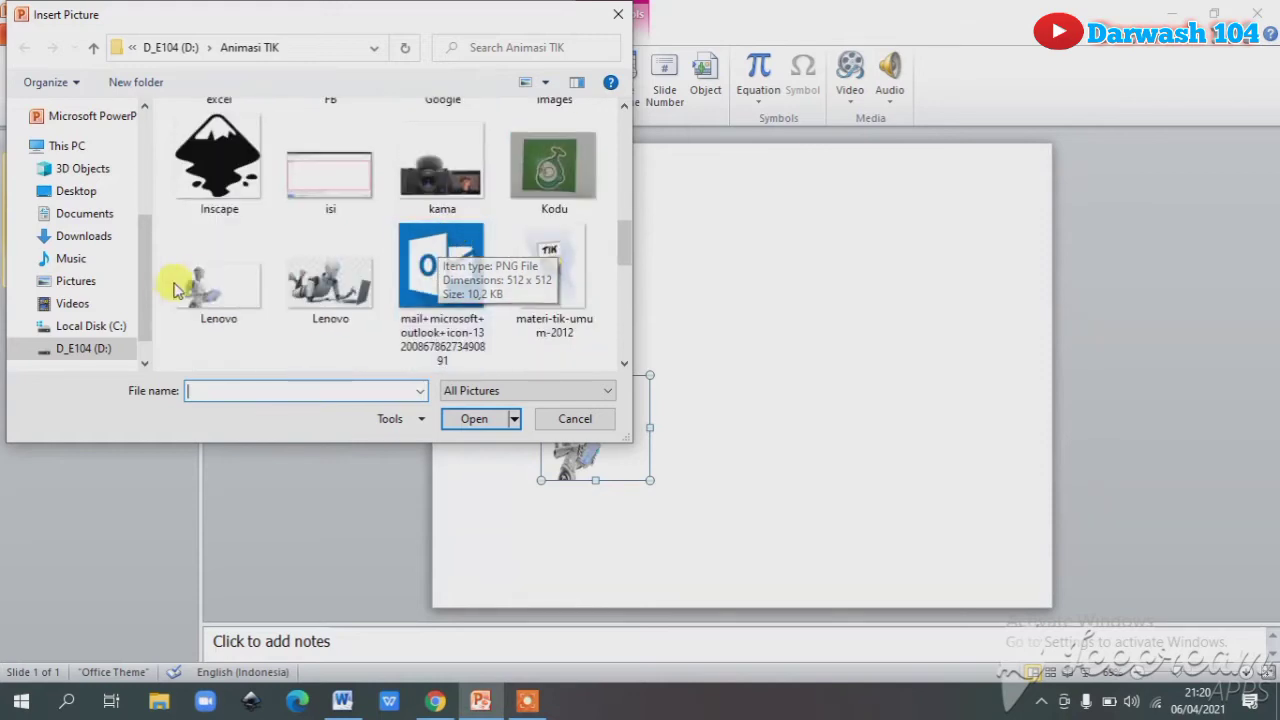
pyautogui.click(330, 285)
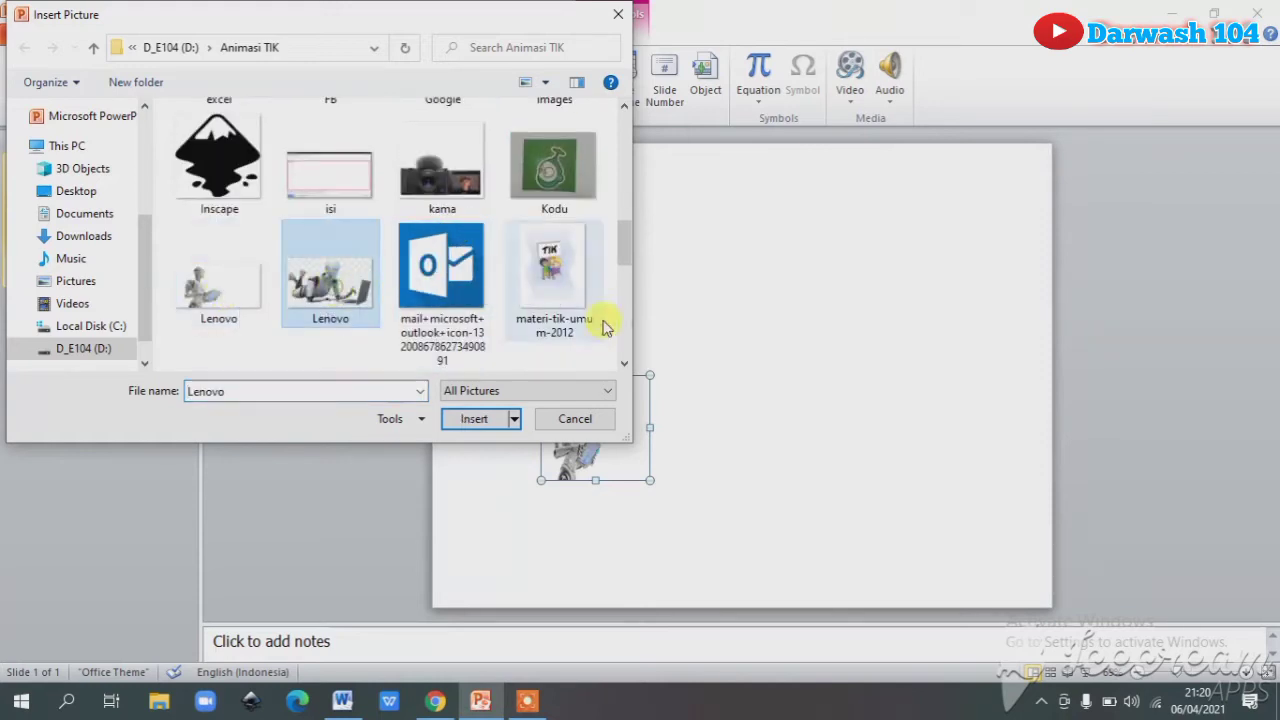
pyautogui.click(476, 419)
# Move the laptop robot picture to the slide's upper right, beside the cartoon boy, and shrink it to about 3.2 × 5.4 cm
pyautogui.moveTo(733, 405); pyautogui.dragTo(771, 497)
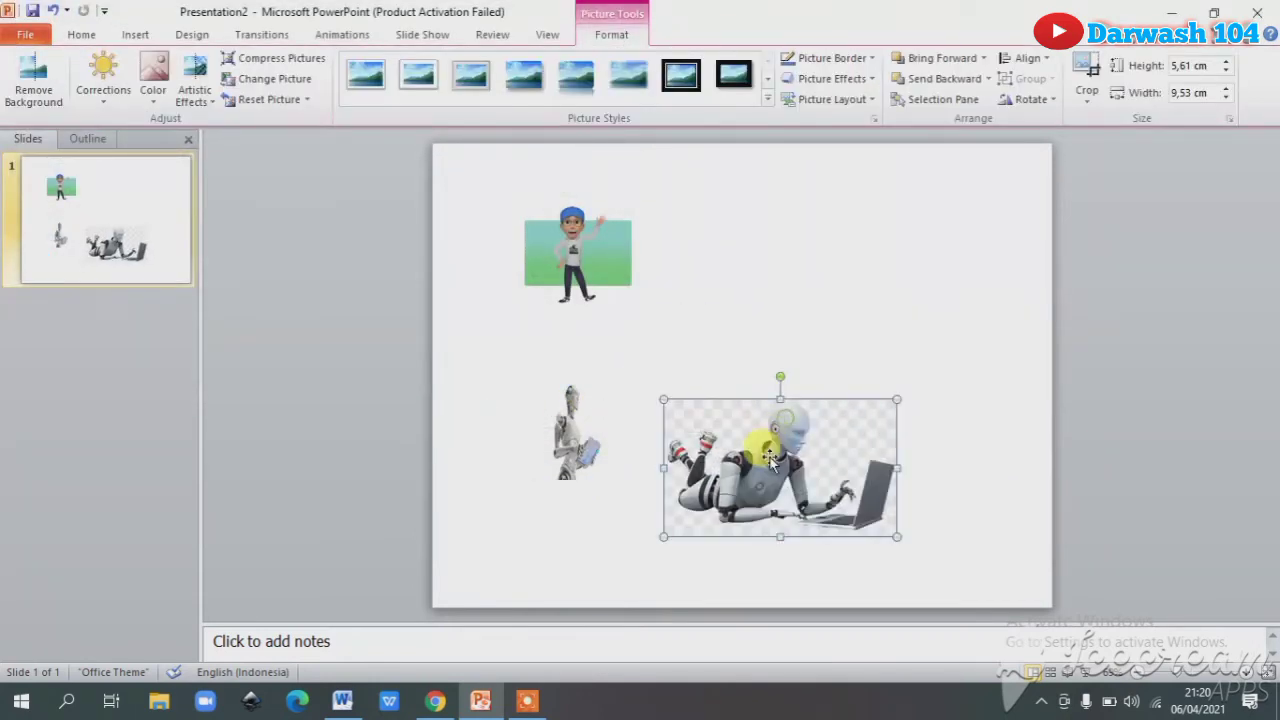
pyautogui.moveTo(770, 452); pyautogui.dragTo(819, 262)
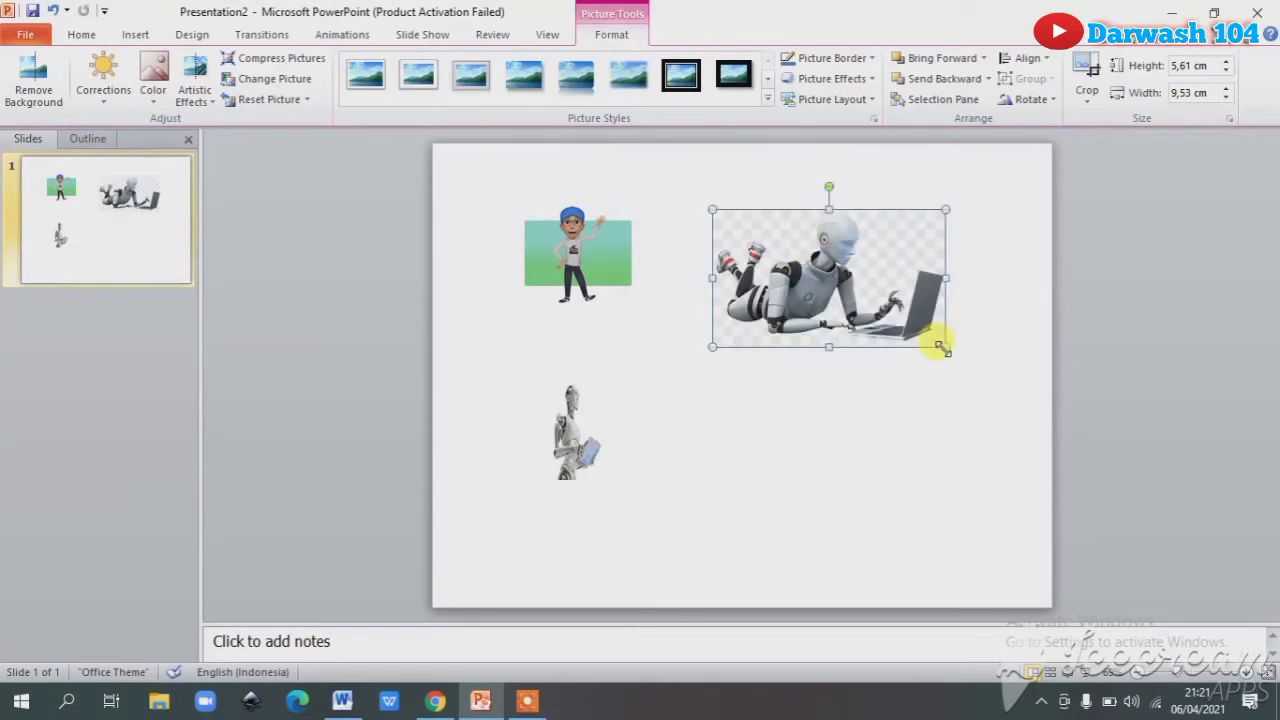
pyautogui.moveTo(946, 346); pyautogui.dragTo(790, 310)
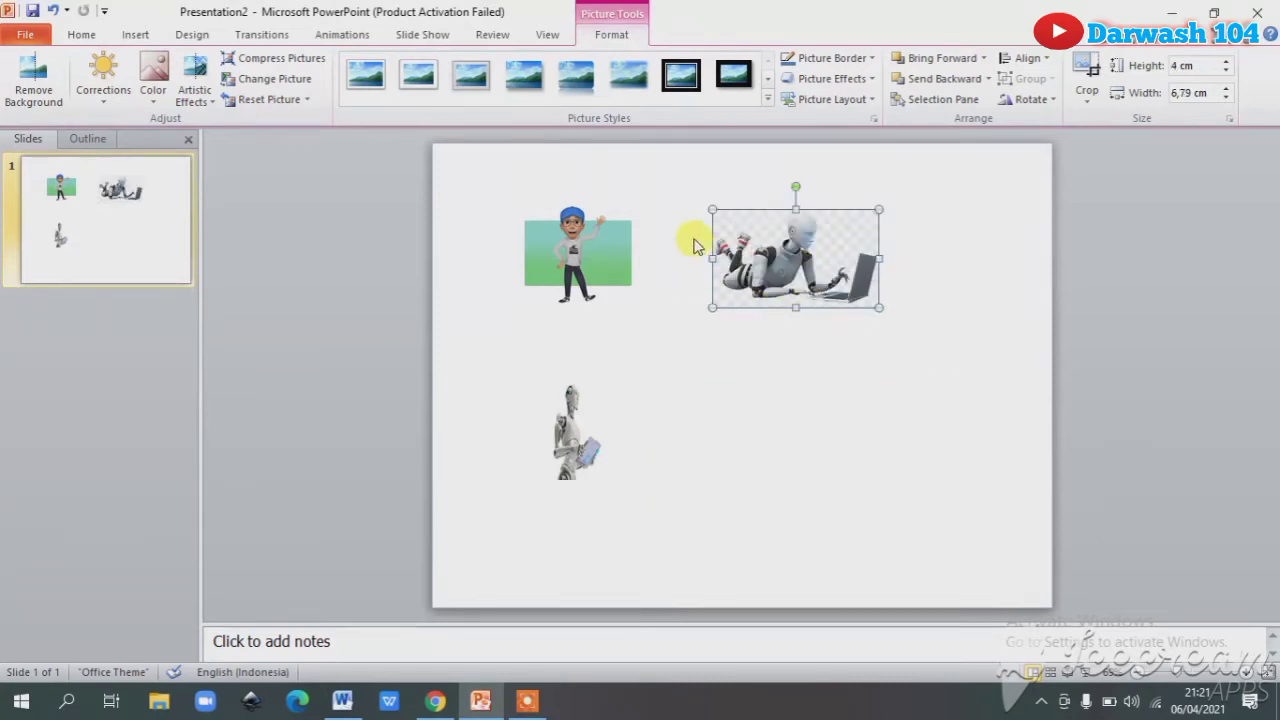
pyautogui.moveTo(712, 210); pyautogui.dragTo(745, 229)
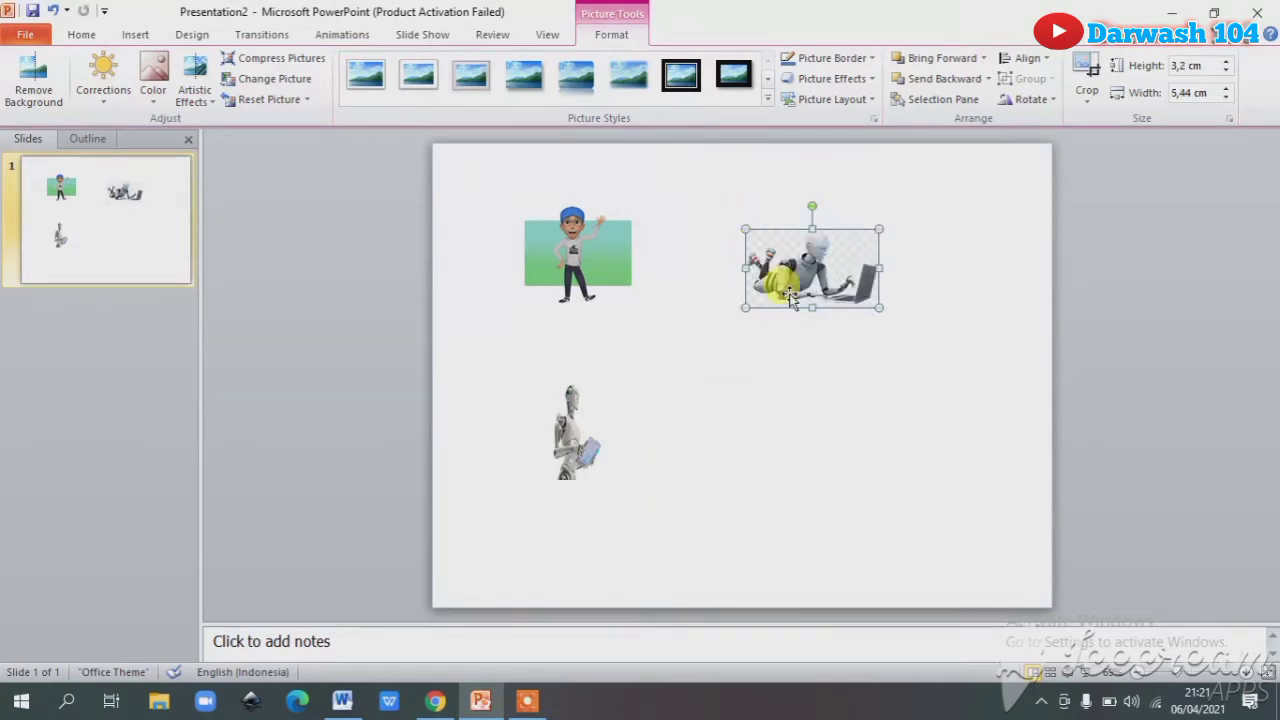
# Duplicate the cartoon boy picture on the slide
pyautogui.click(592, 260)
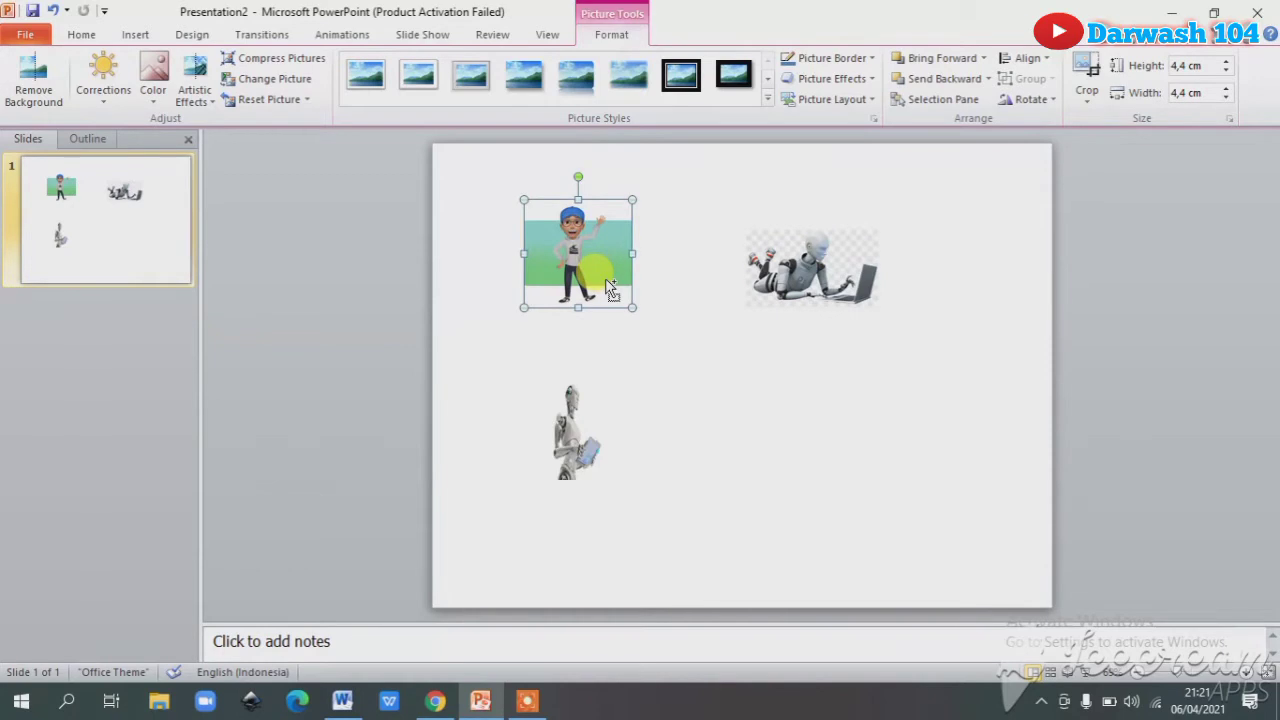
pyautogui.hotkey('ctrl', 'c')
pyautogui.hotkey('ctrl', 'v')
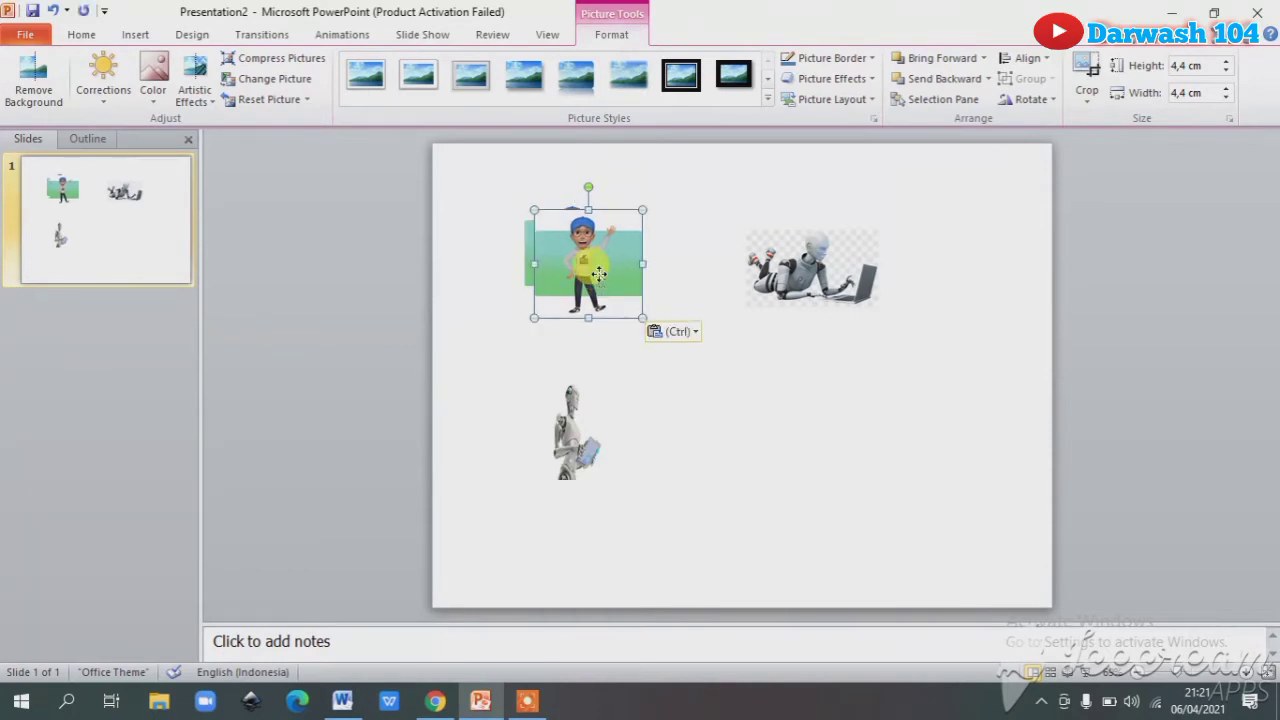
# Move the duplicated cartoon boy to the slide's lower right, and place a duplicate of the tablet robot beside it
pyautogui.moveTo(600, 284); pyautogui.dragTo(793, 458)
pyautogui.click(588, 450)
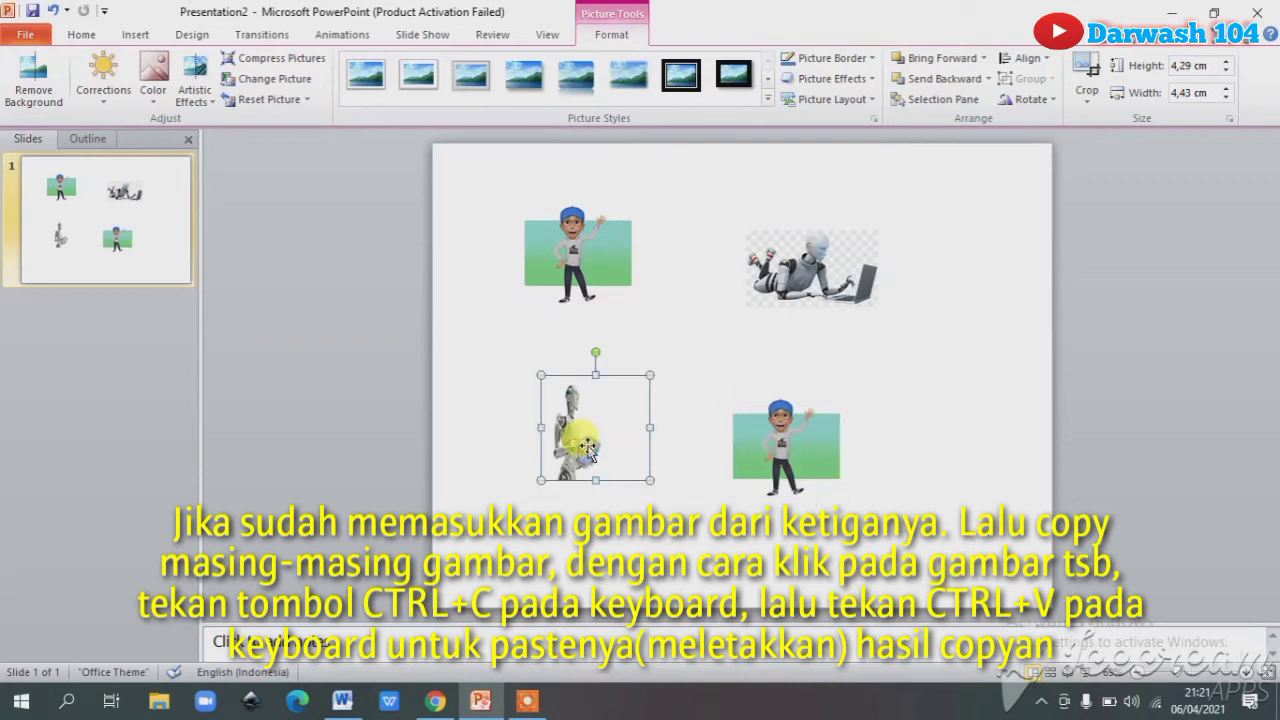
pyautogui.hotkey('ctrl', 'c')
pyautogui.hotkey('ctrl', 'v')
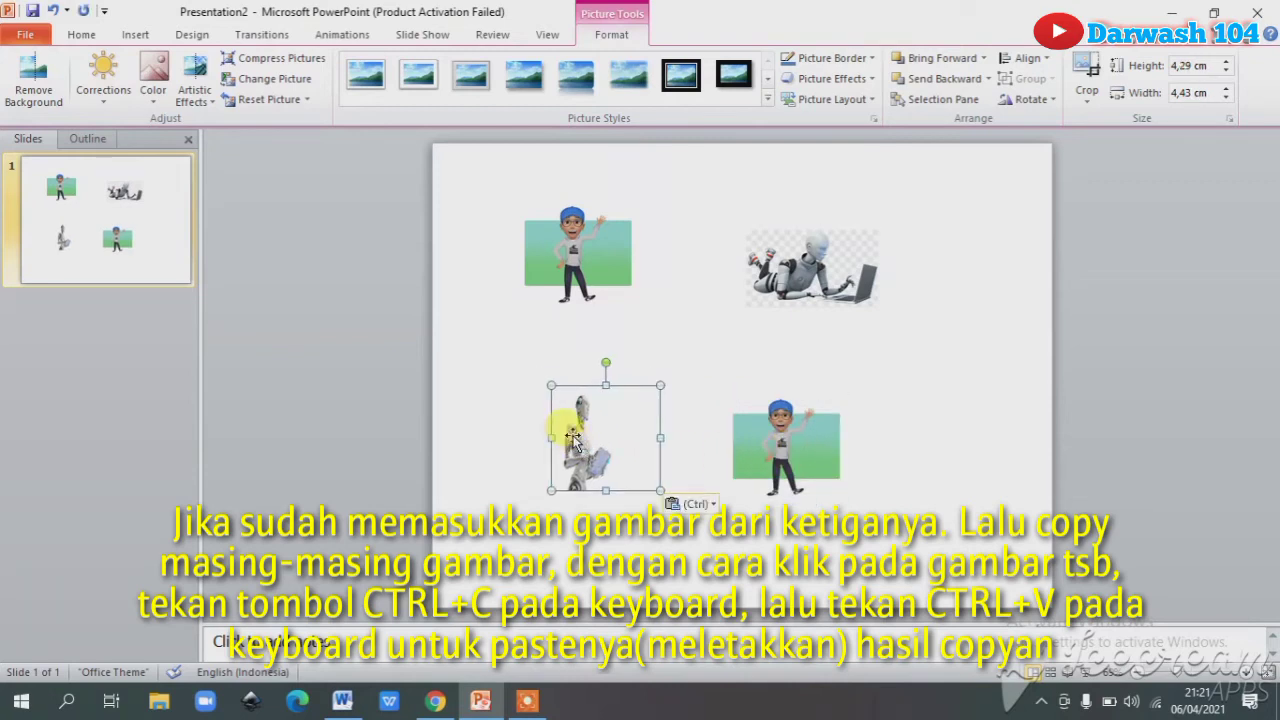
pyautogui.press('ctrl')
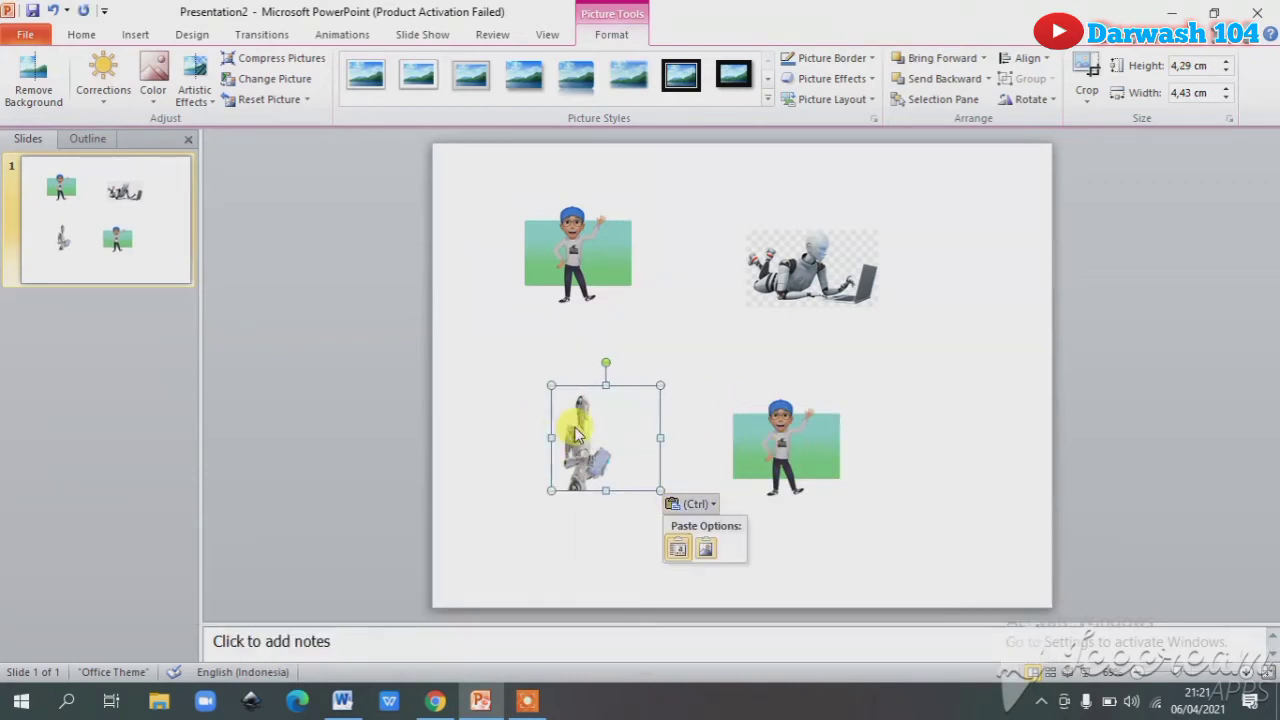
pyautogui.press('ctrl')
pyautogui.moveTo(614, 428); pyautogui.dragTo(908, 427)
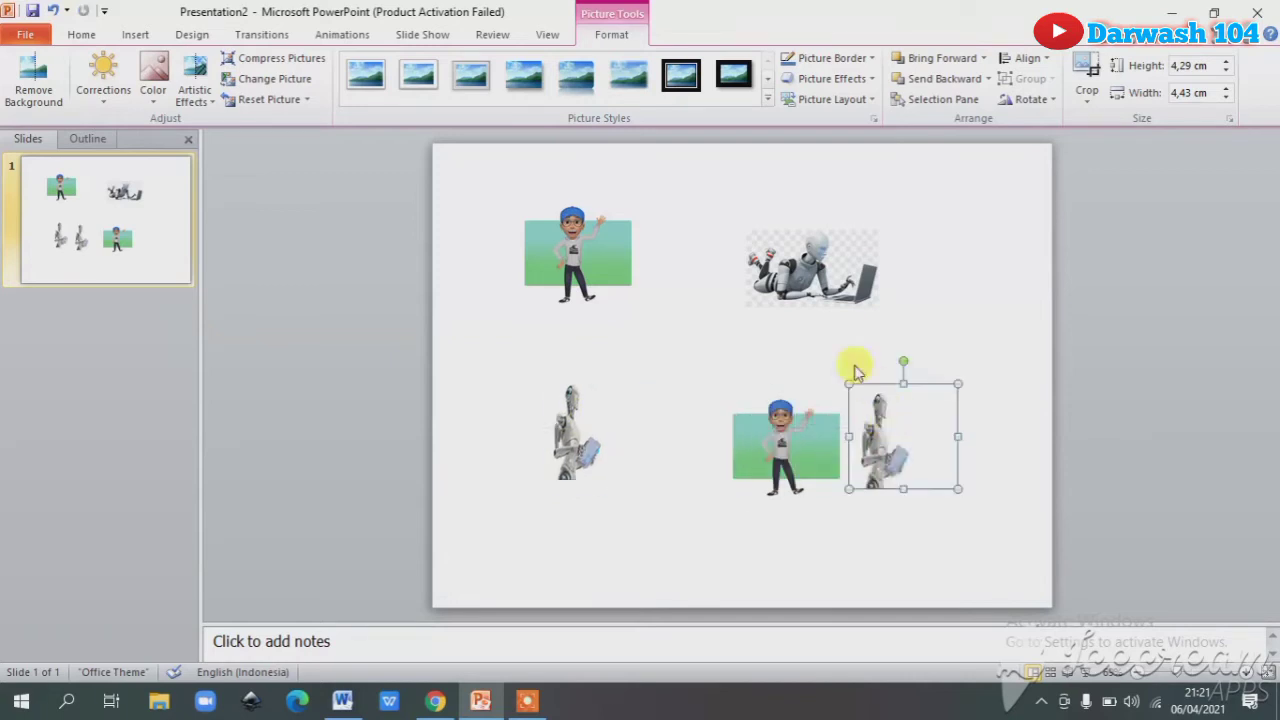
# Duplicate the laptop robot picture and place the two copies side by side in the slide's upper row
pyautogui.click(826, 268)
pyautogui.hotkey('ctrl', 'v')
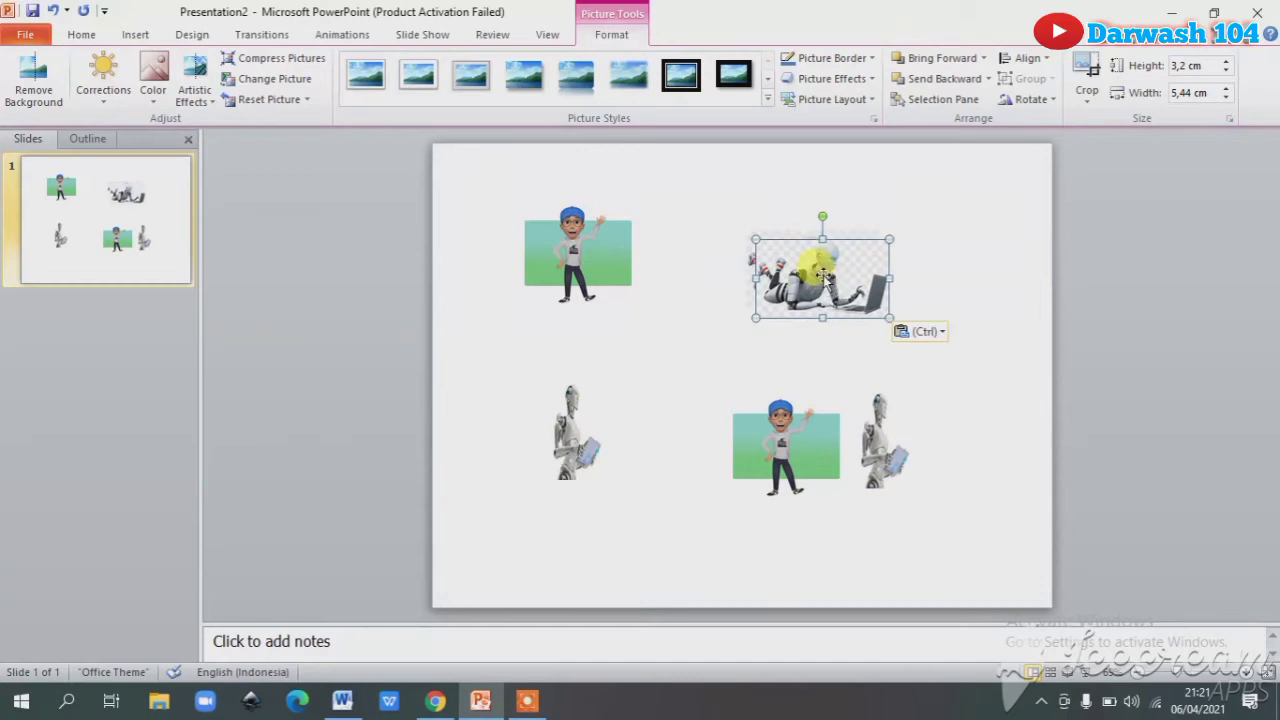
pyautogui.moveTo(828, 290); pyautogui.dragTo(765, 270)
# Spread the duplicated pictures into an evenly spaced grid of two rows and three columns
pyautogui.moveTo(795, 442); pyautogui.dragTo(958, 445)
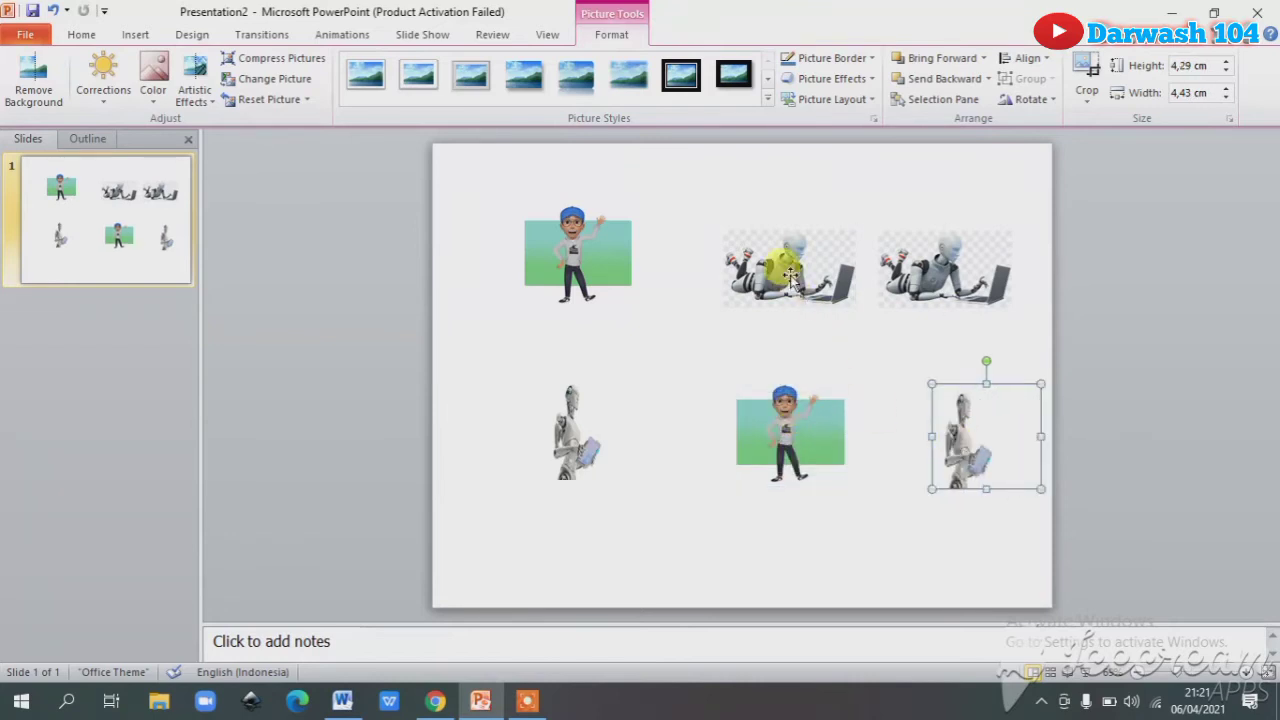
pyautogui.moveTo(782, 272); pyautogui.dragTo(751, 268)
pyautogui.click(922, 283)
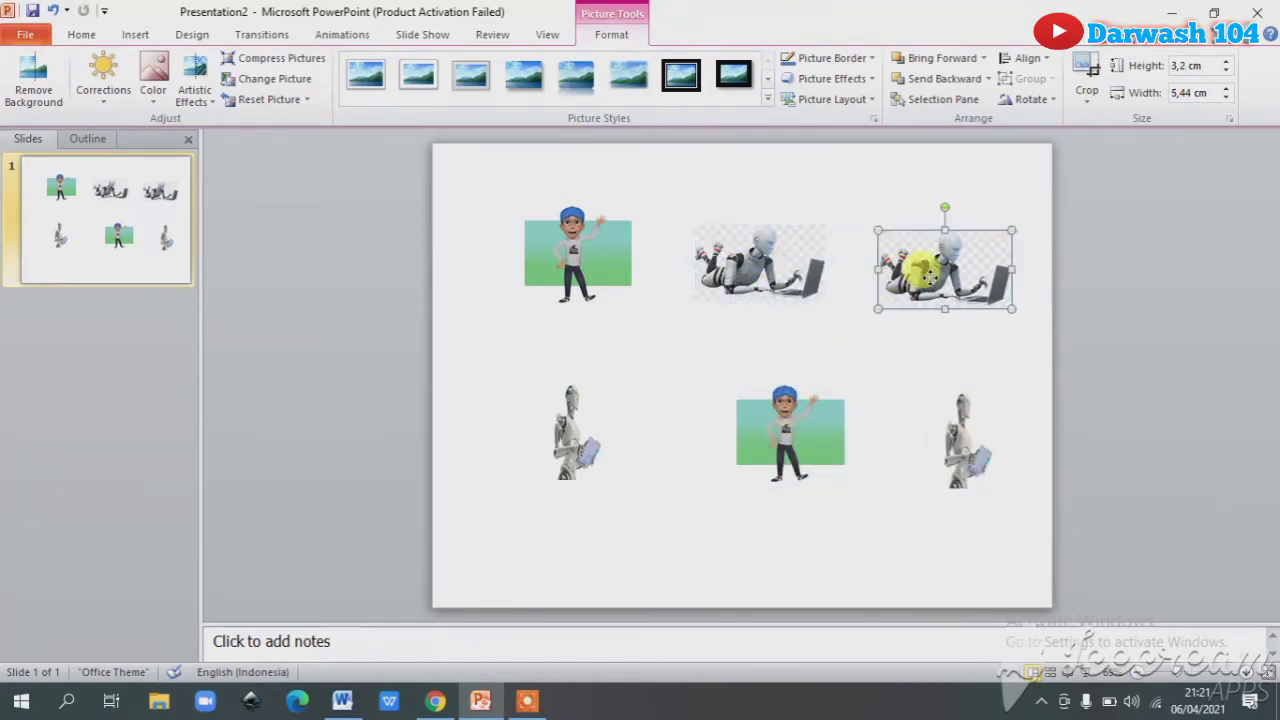
pyautogui.click(802, 443)
pyautogui.moveTo(802, 443); pyautogui.dragTo(768, 446)
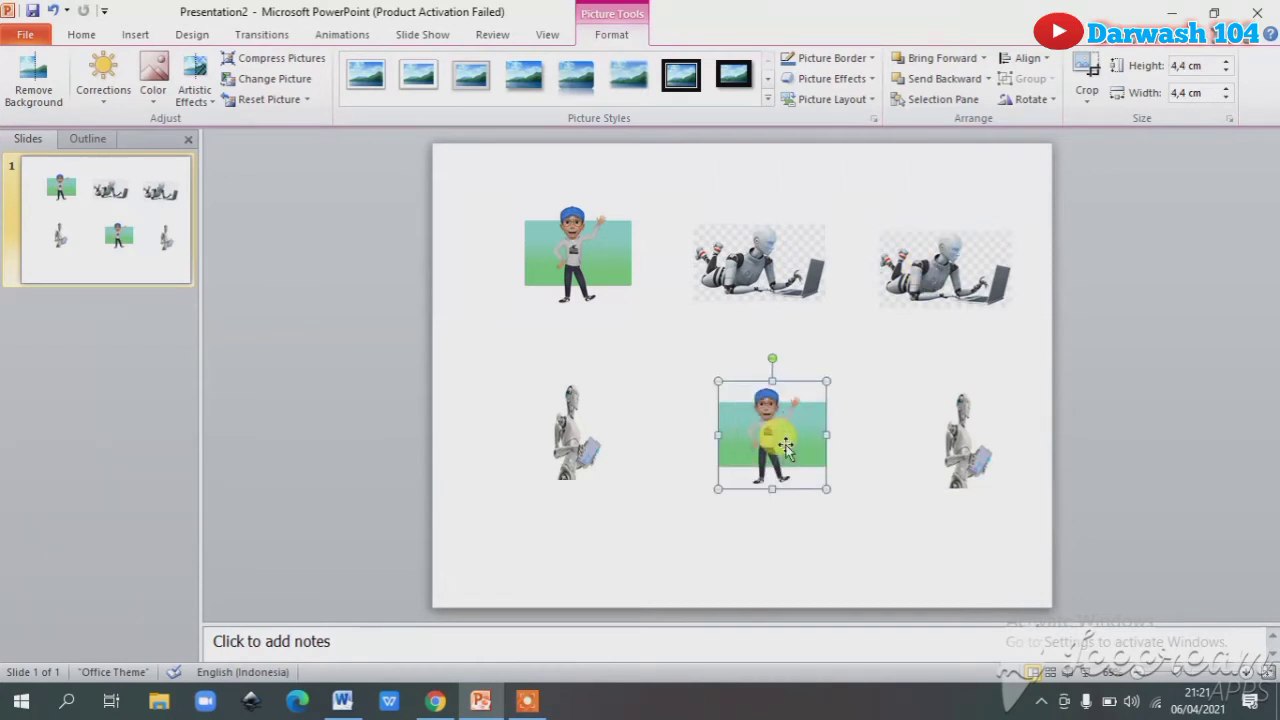
pyautogui.click(970, 437)
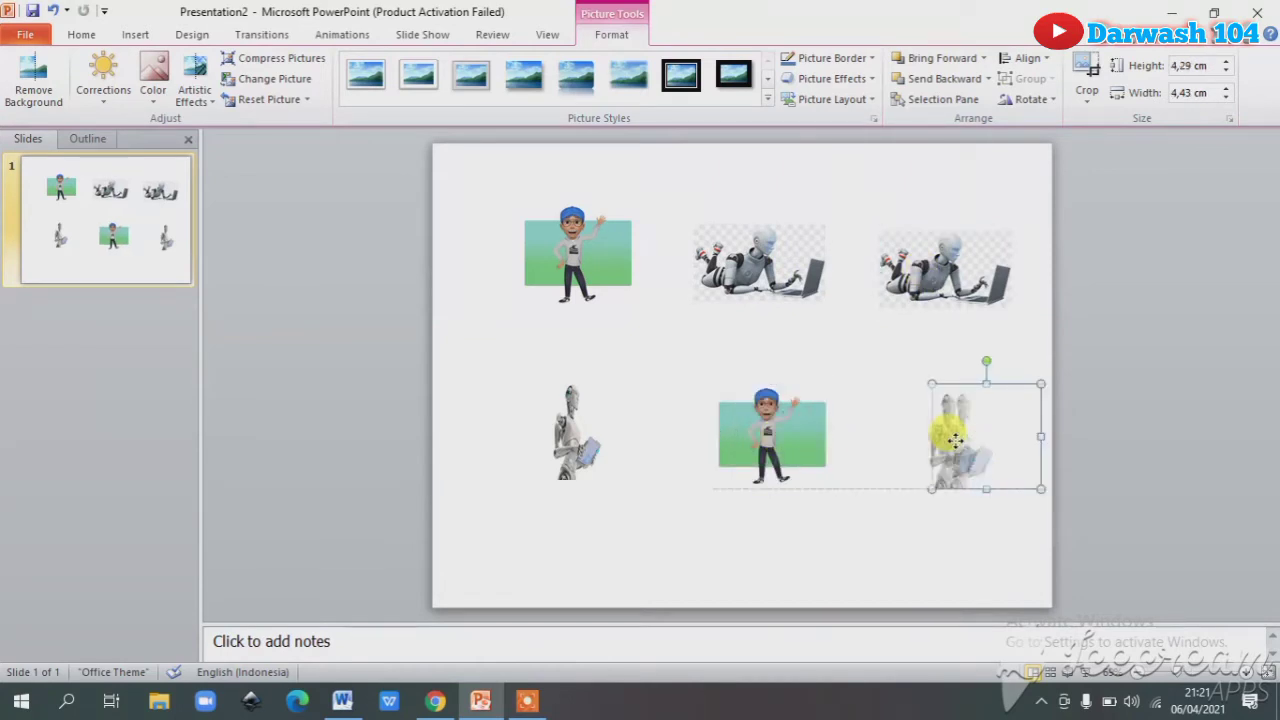
pyautogui.moveTo(970, 437); pyautogui.dragTo(955, 437)
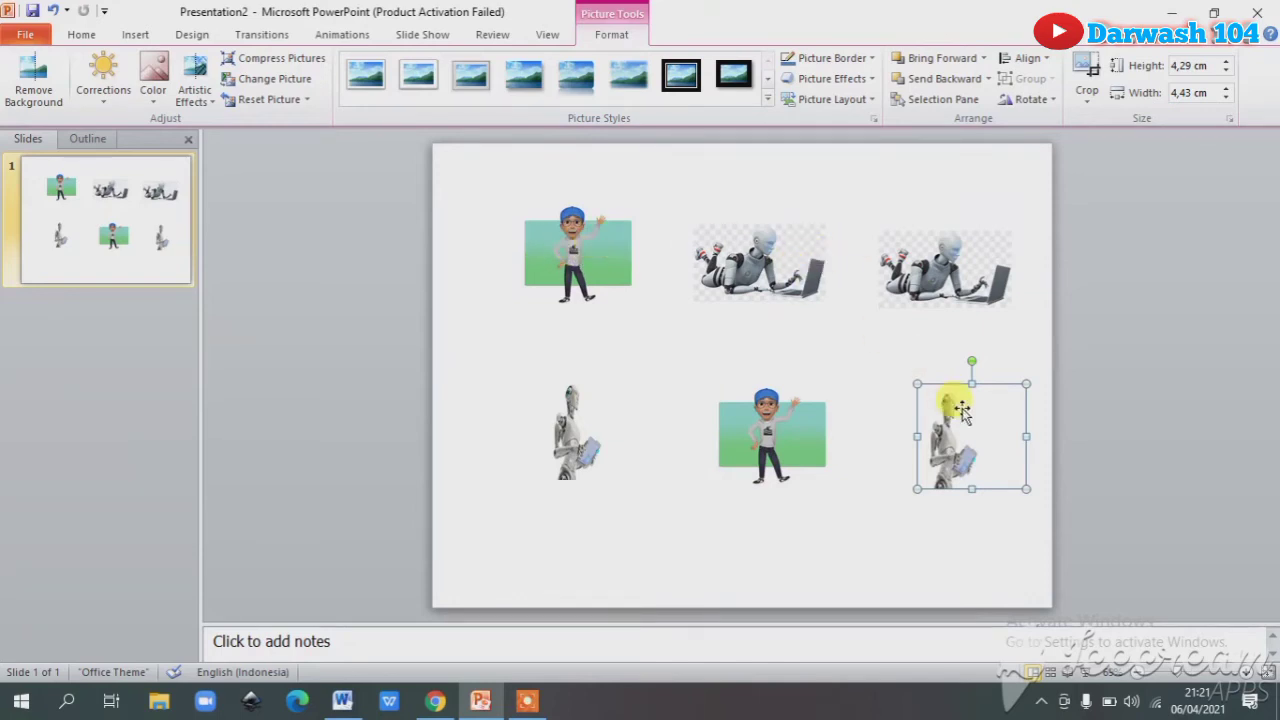
# Swap the laptop robot and tablet robot in the grid's last column and centre the lower cartoon boy beneath the remaining laptop robot
pyautogui.moveTo(929, 251); pyautogui.dragTo(701, 348)
pyautogui.moveTo(960, 440); pyautogui.dragTo(970, 280)
pyautogui.moveTo(715, 352); pyautogui.dragTo(937, 442)
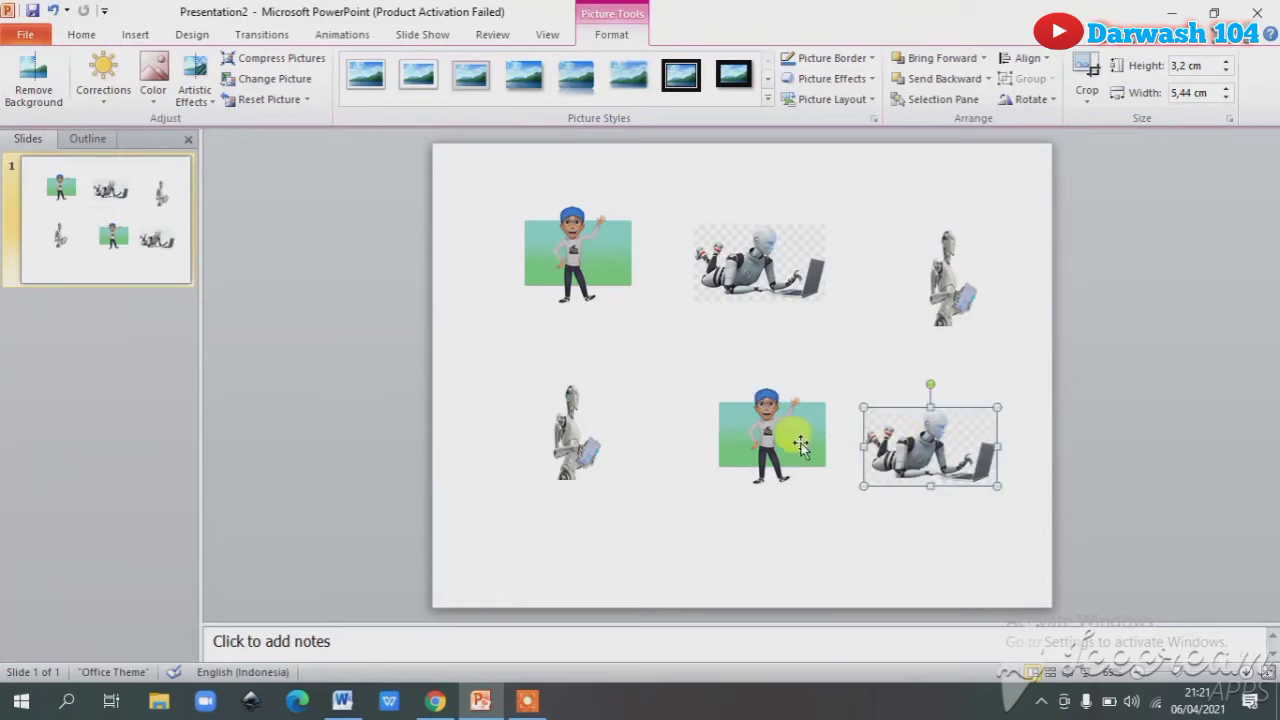
pyautogui.click(924, 507)
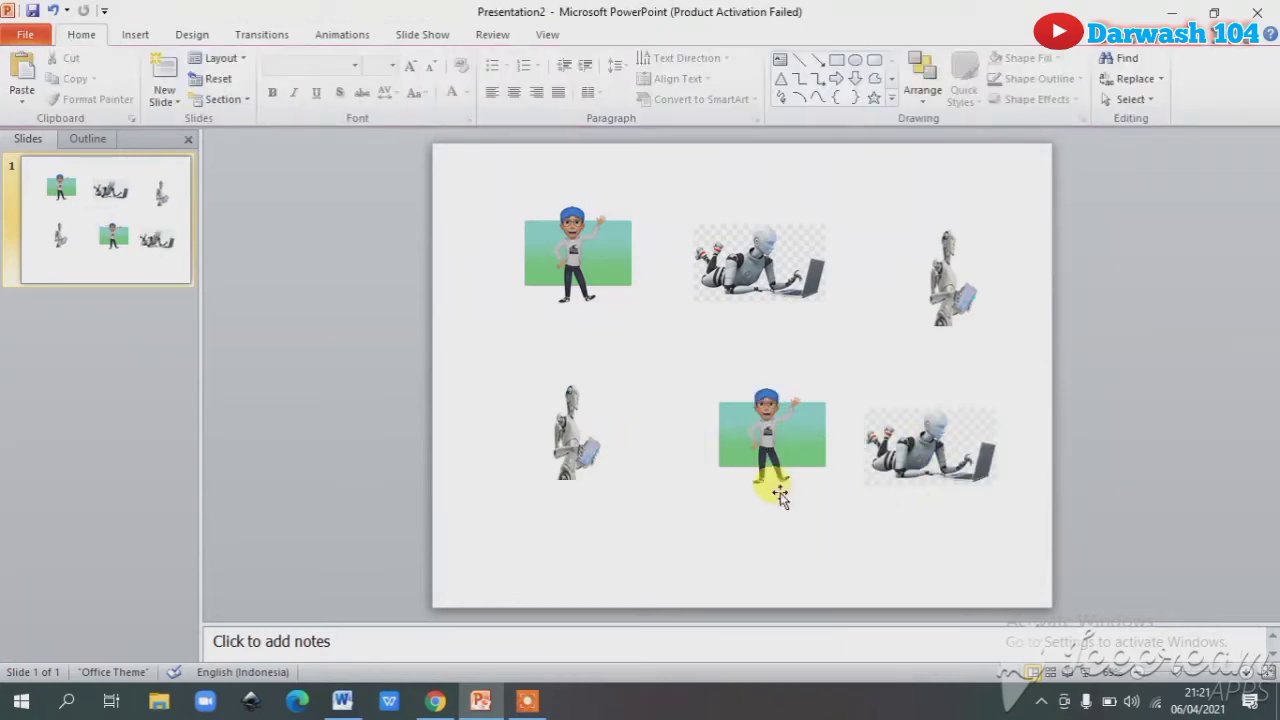
pyautogui.moveTo(767, 450); pyautogui.dragTo(754, 450)
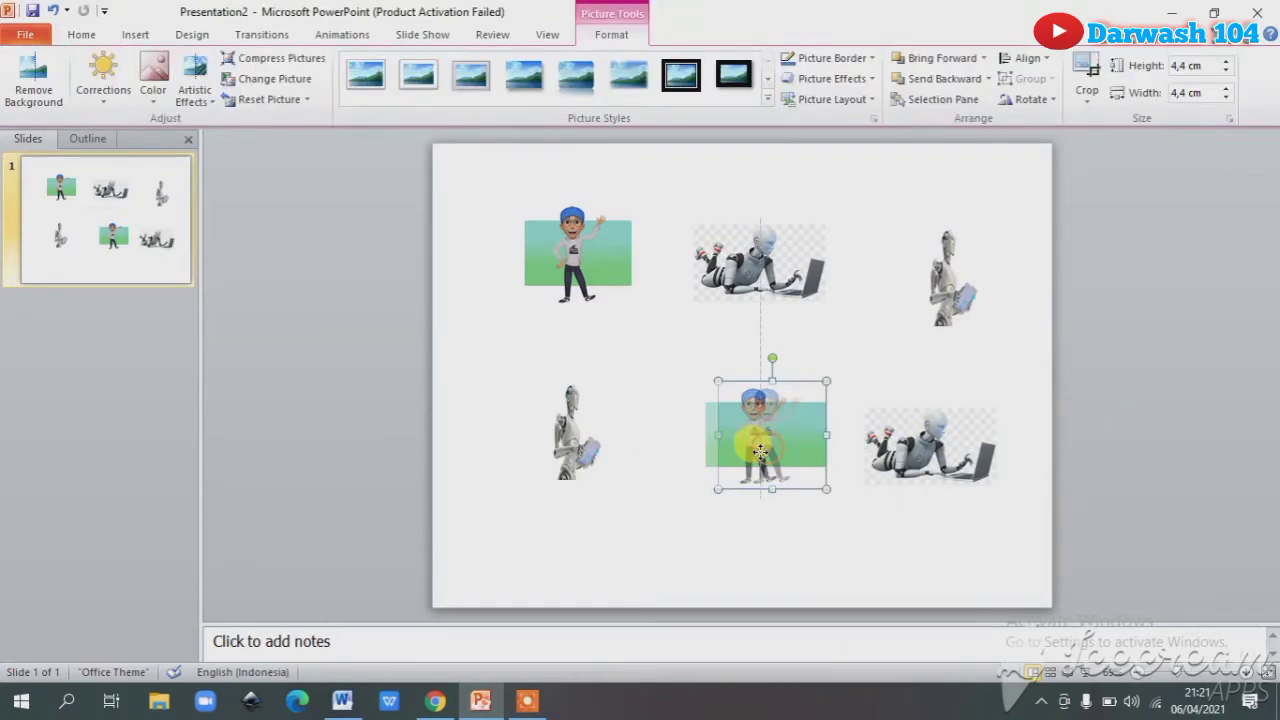
pyautogui.click(863, 522)
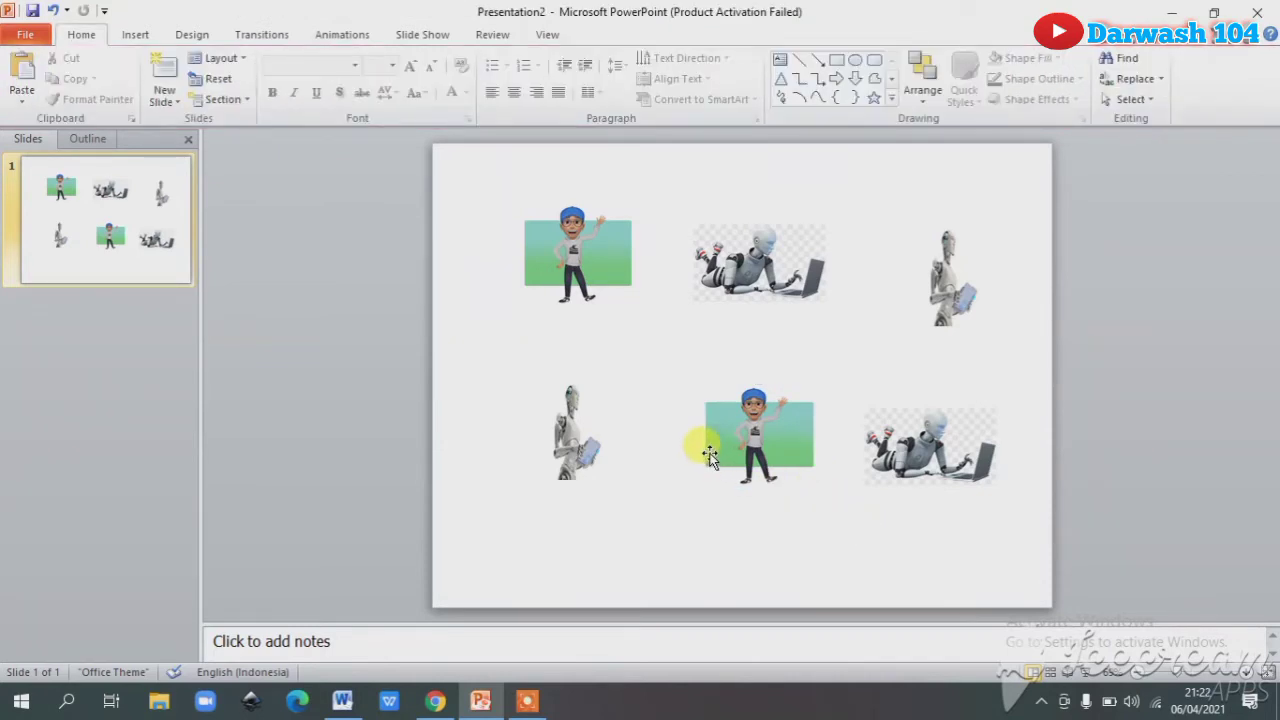
# Draw a rectangle that completely covers the cartoon boy picture in the upper row
pyautogui.click(135, 36)
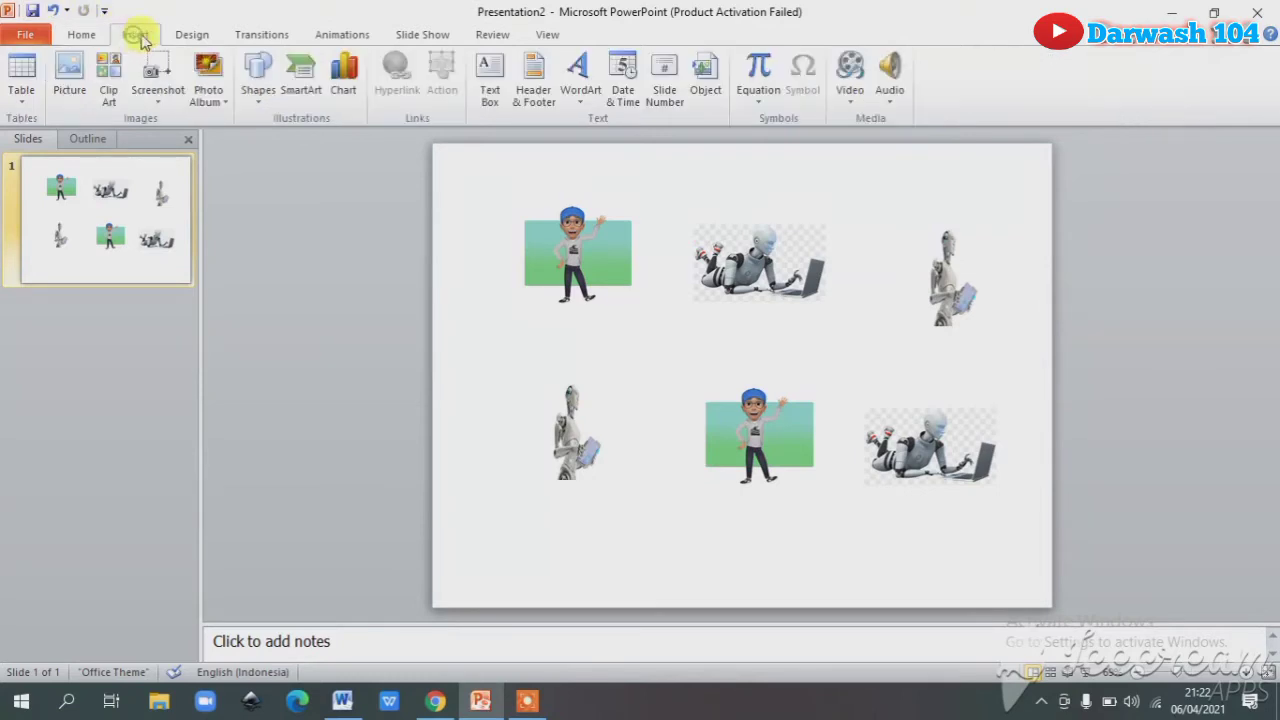
pyautogui.click(261, 106)
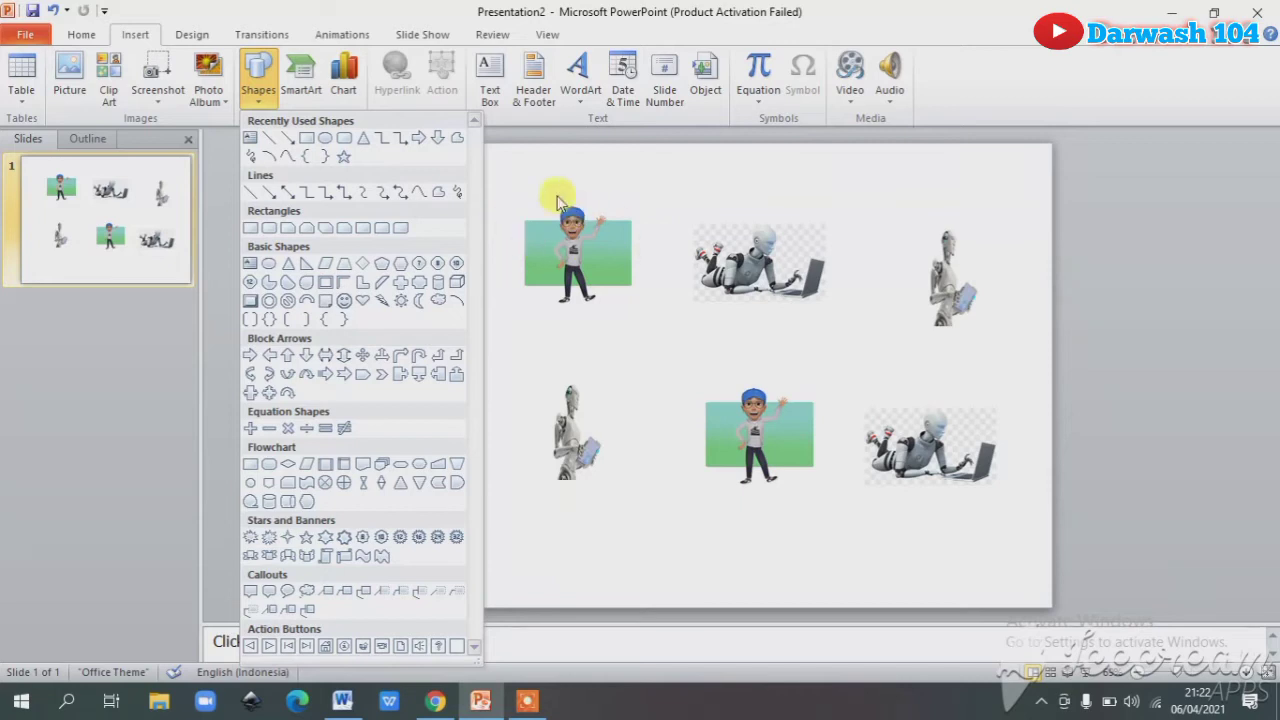
pyautogui.click(306, 140)
pyautogui.moveTo(512, 190)
pyautogui.mouseDown()
pyautogui.moveTo(623, 251)
pyautogui.moveTo(679, 337)
pyautogui.mouseUp()
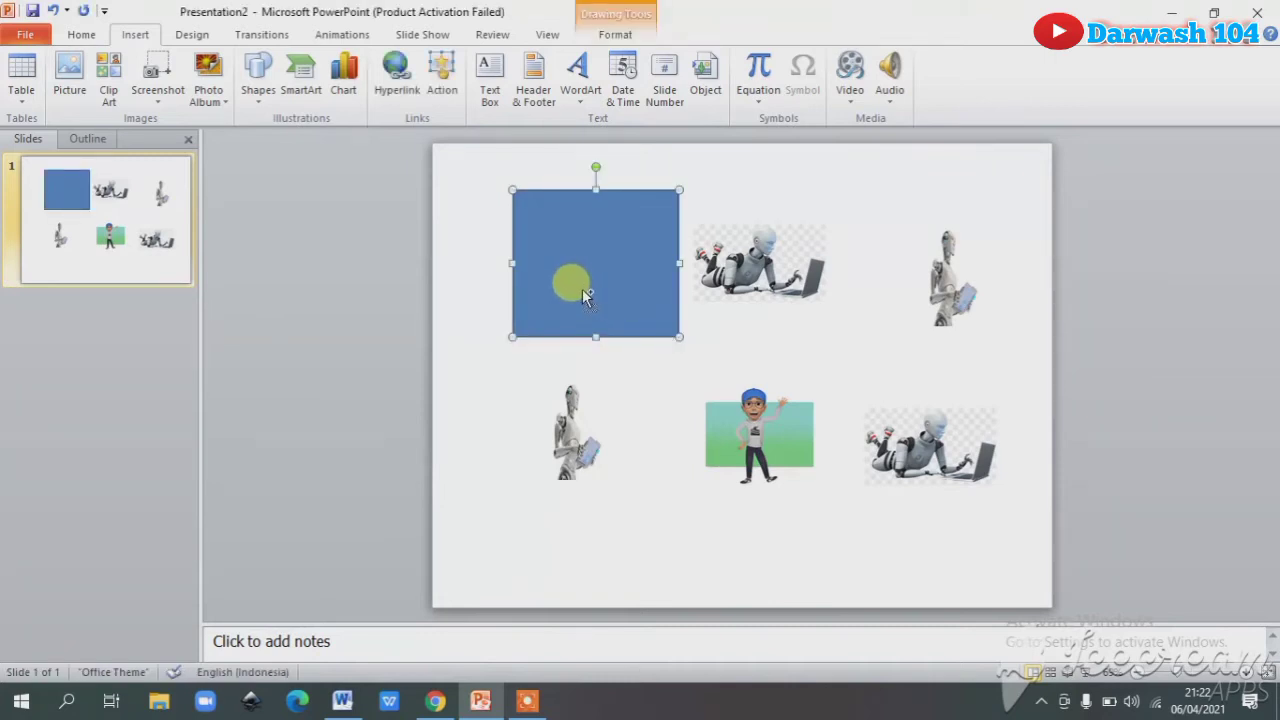
# Duplicate the blue rectangle twice to cover the laptop robot and the tablet robot in the upper row
pyautogui.moveTo(580, 287); pyautogui.dragTo(748, 275)
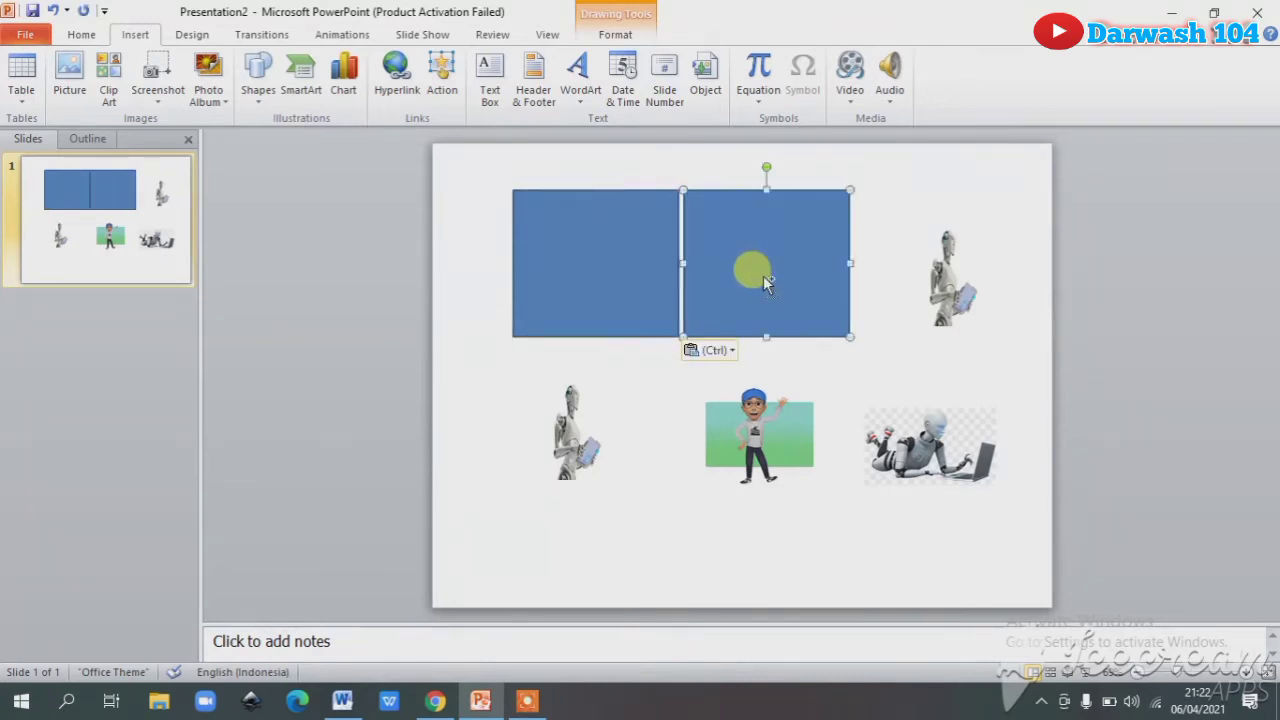
pyautogui.hotkey('ctrl', 'v')
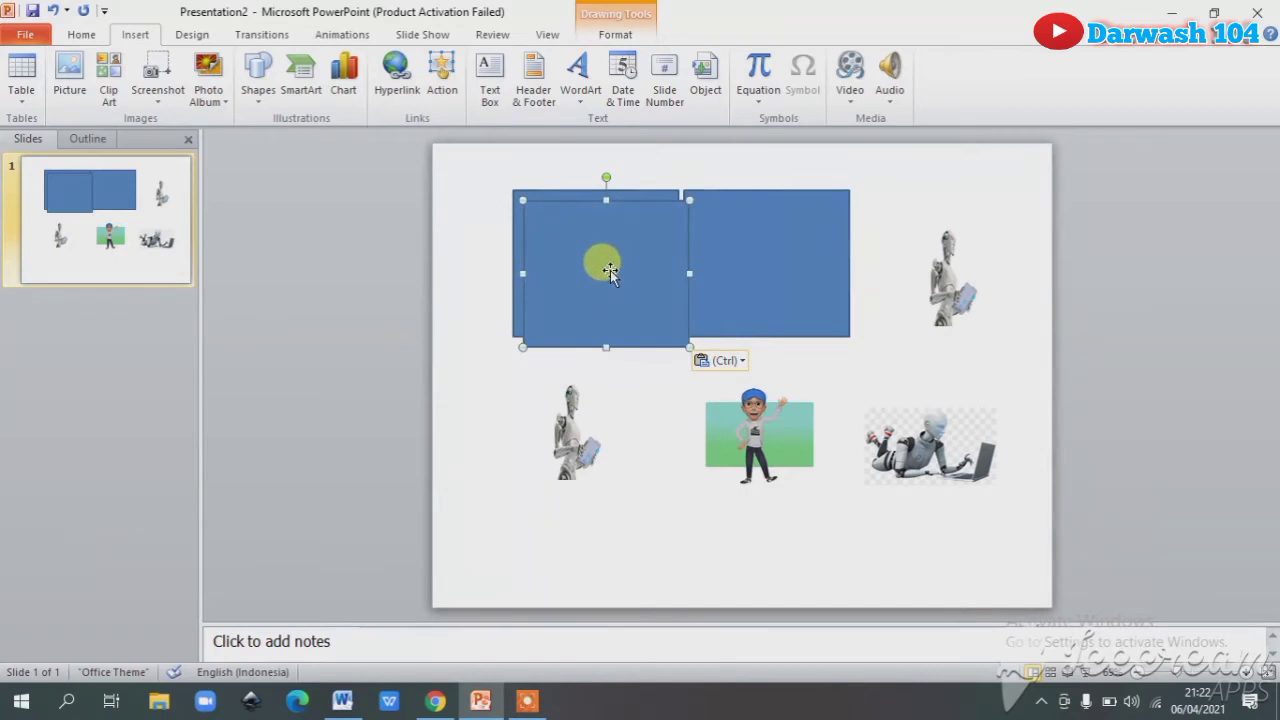
pyautogui.moveTo(610, 270); pyautogui.dragTo(945, 262)
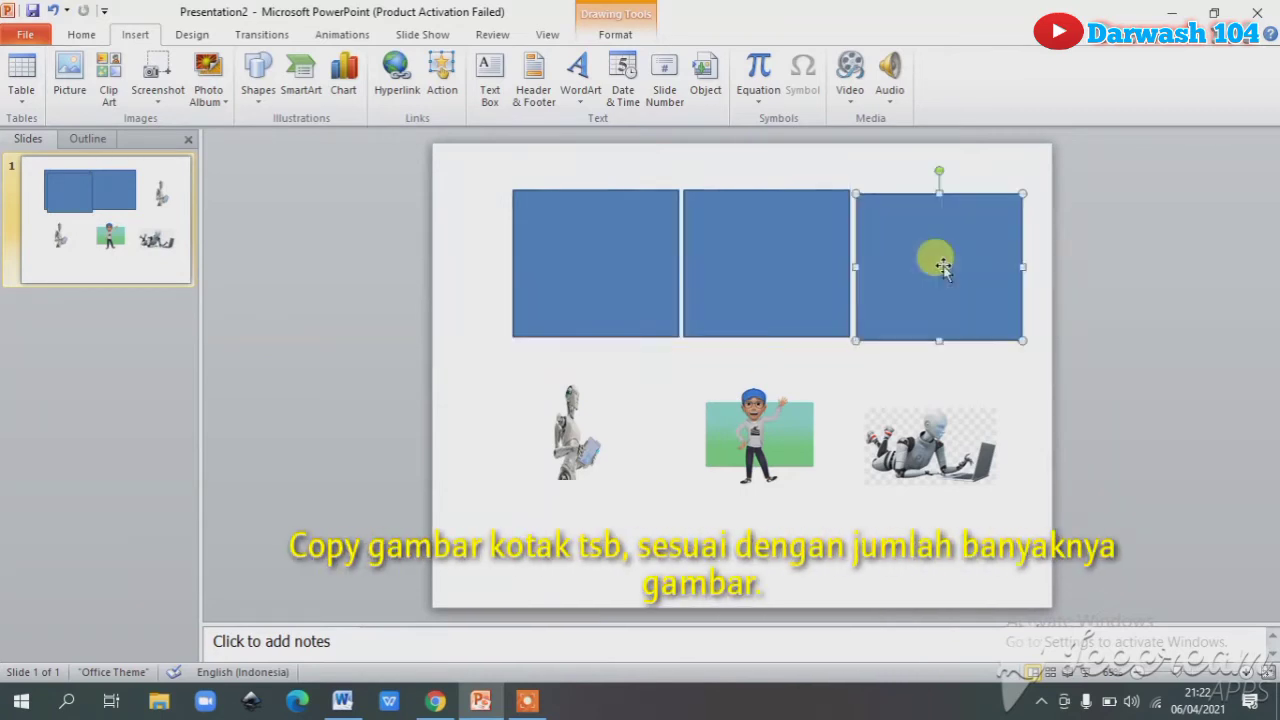
# Paste two more rectangle copies to cover the laptop robot and the cartoon boy in the lower row
pyautogui.hotkey('ctrl', 'v')
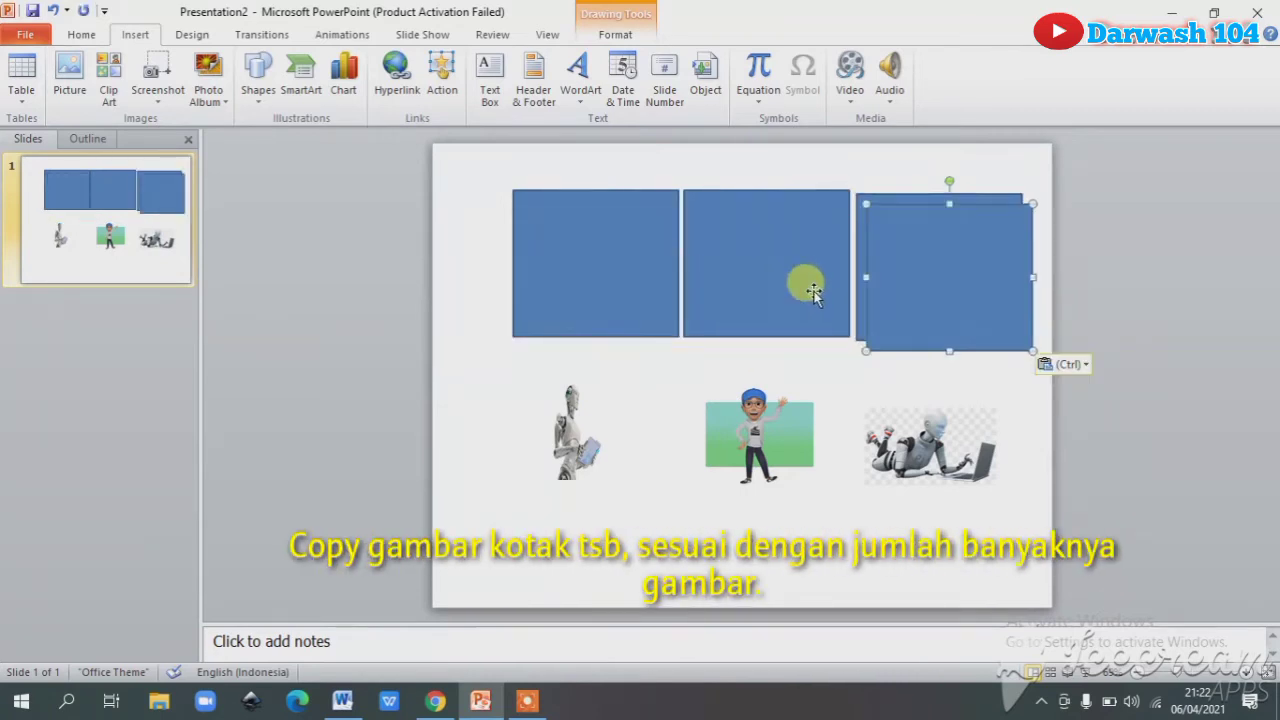
pyautogui.moveTo(914, 280); pyautogui.dragTo(917, 472)
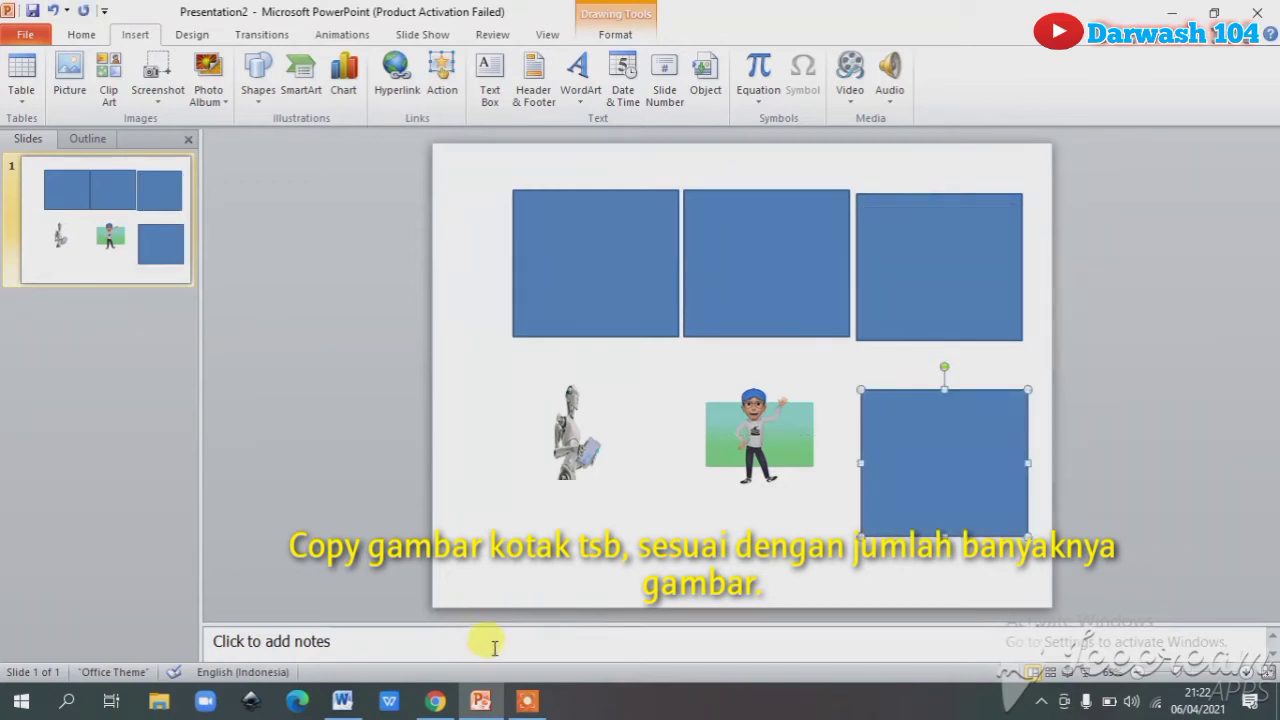
pyautogui.hotkey('ctrl', 'v')
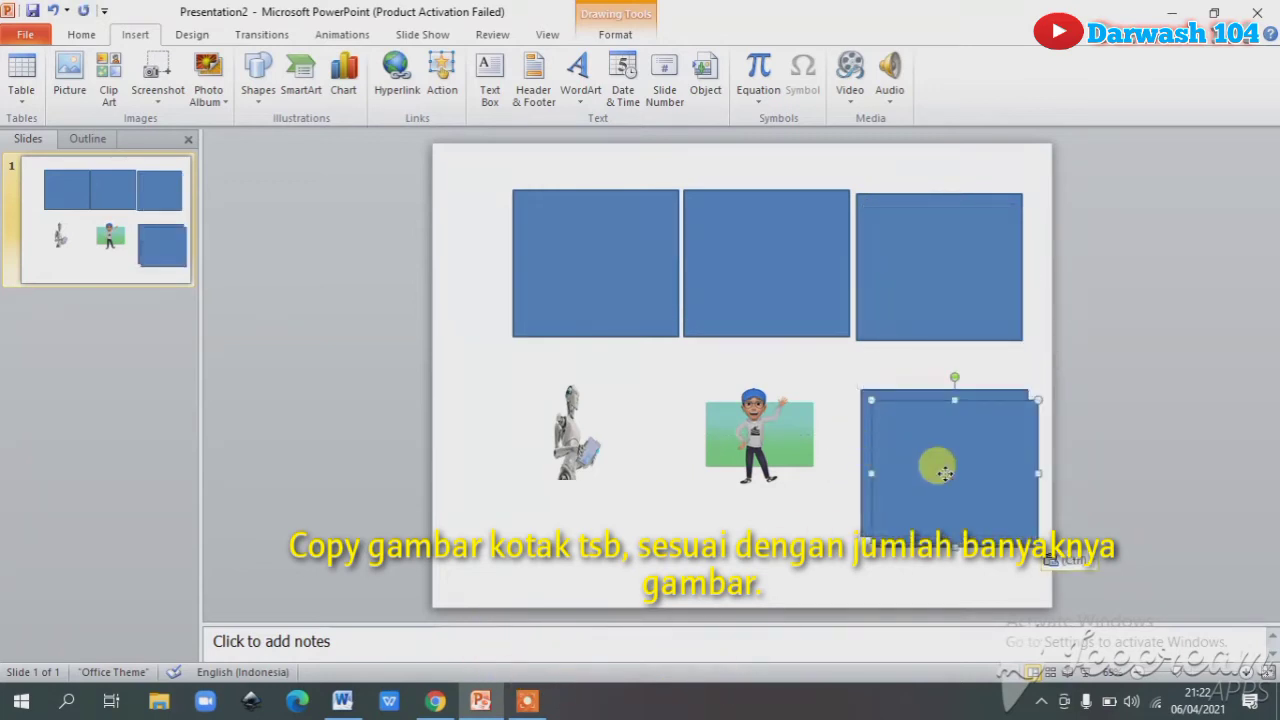
pyautogui.moveTo(934, 466); pyautogui.dragTo(755, 465)
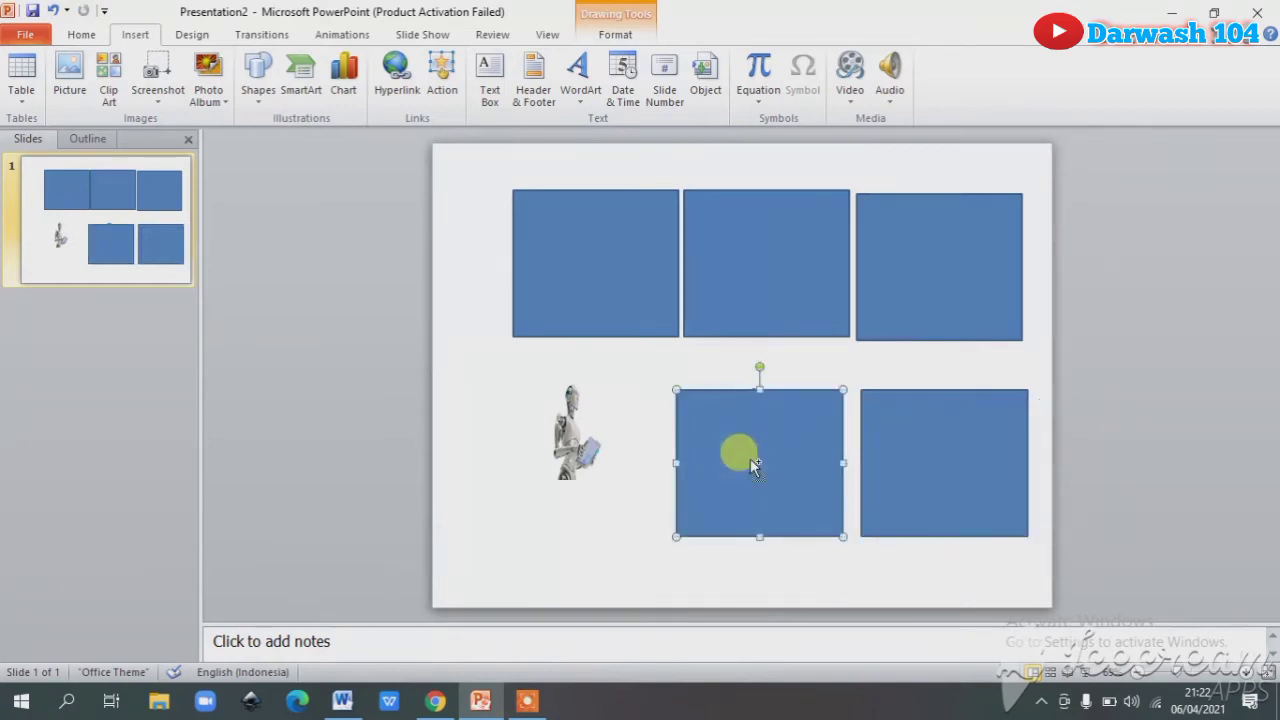
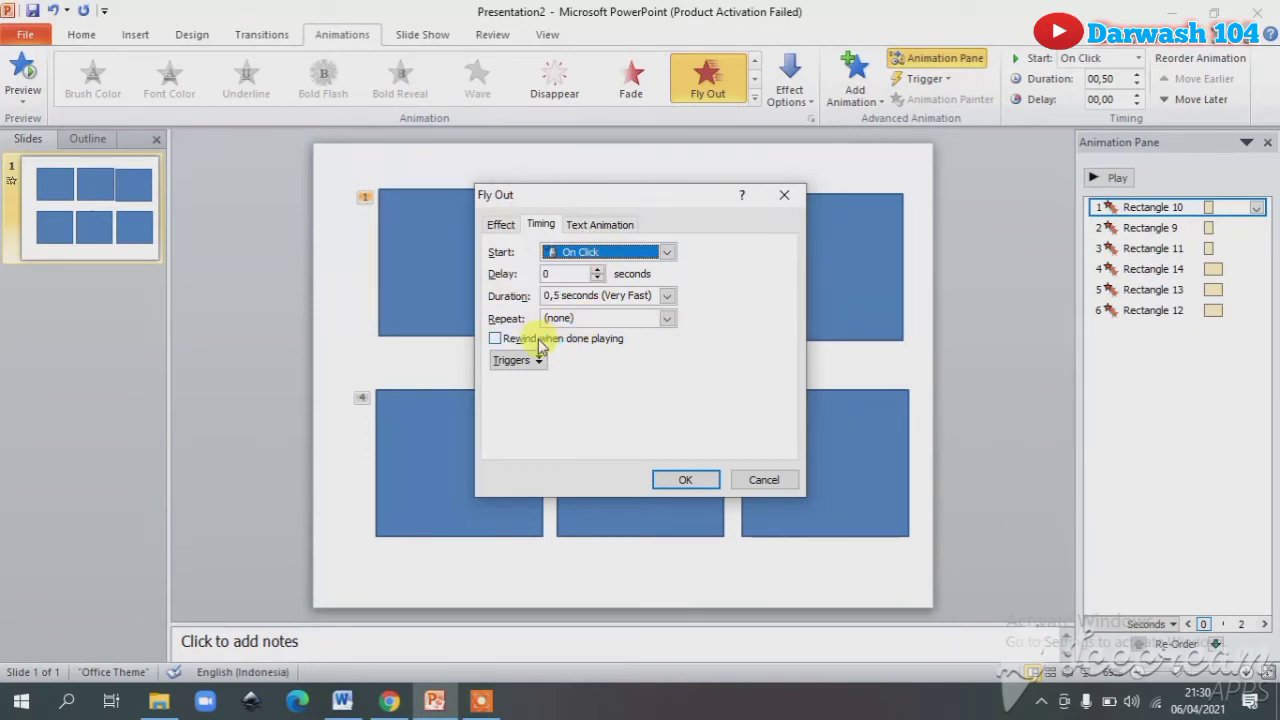
# Set the duration of Rectangle 10's Fly Out effect to 2 seconds (Medium)
pyautogui.click(527, 342)
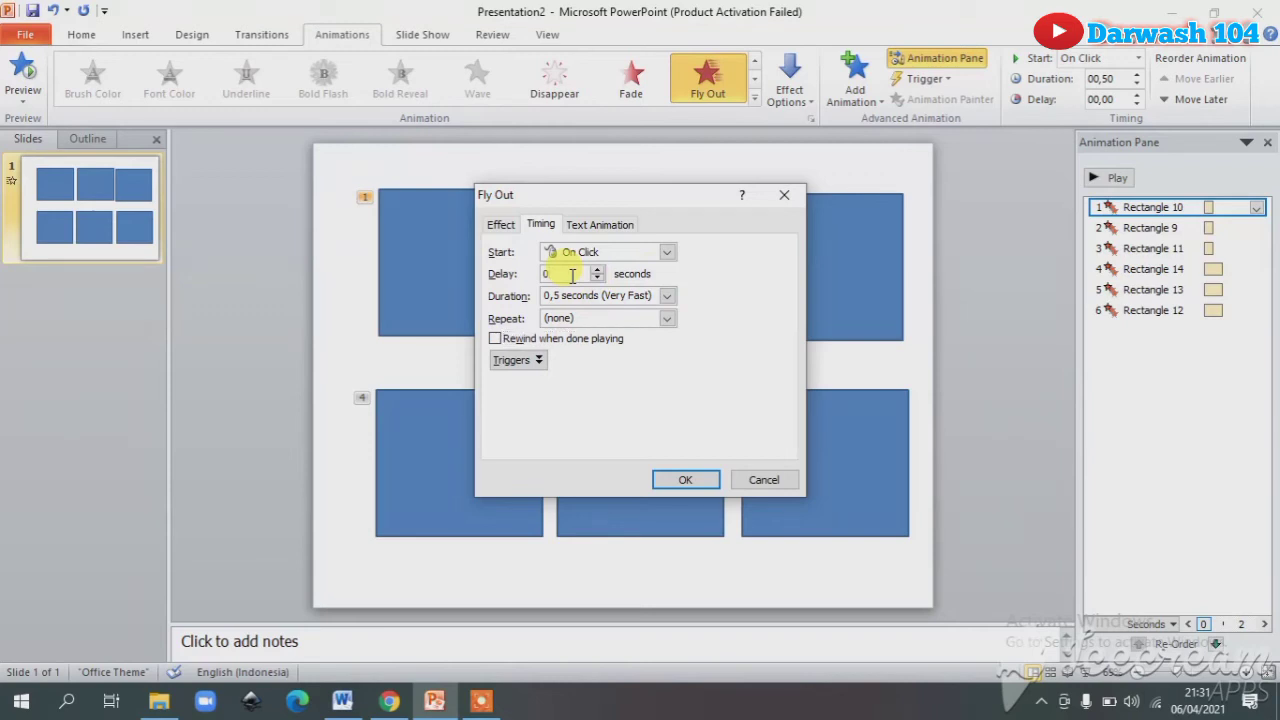
pyautogui.click(572, 275)
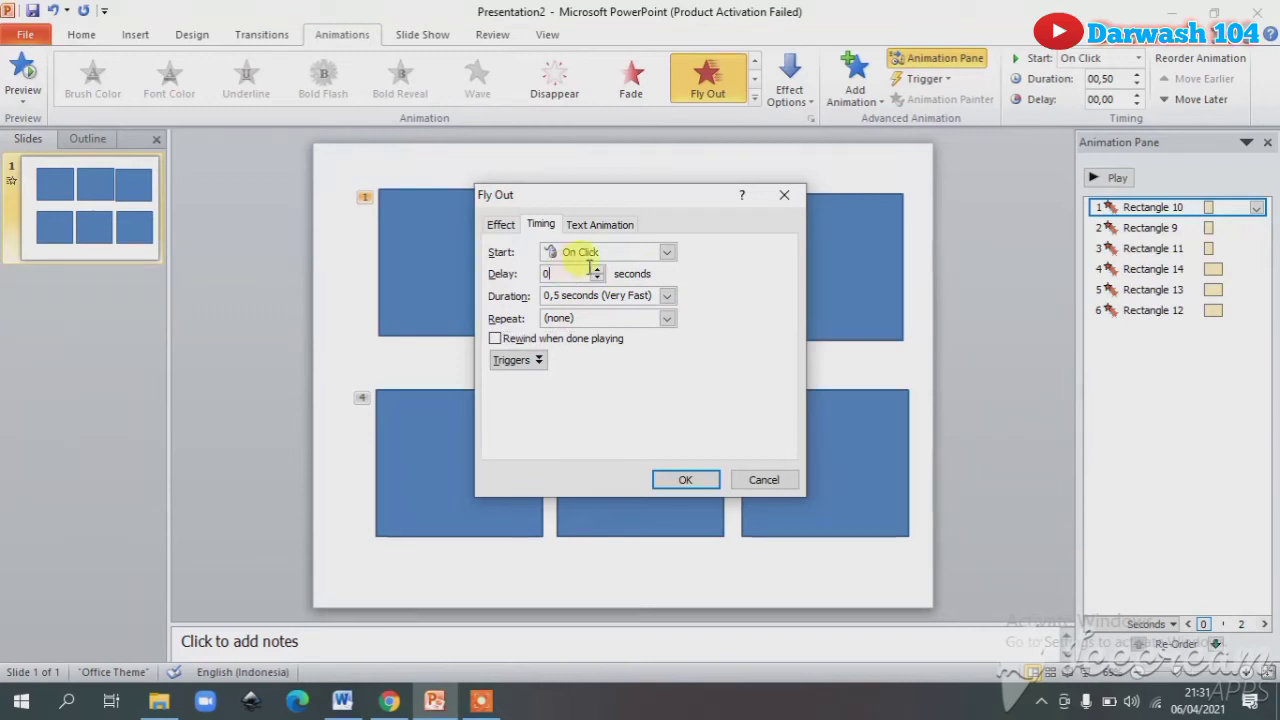
pyautogui.click(667, 297)
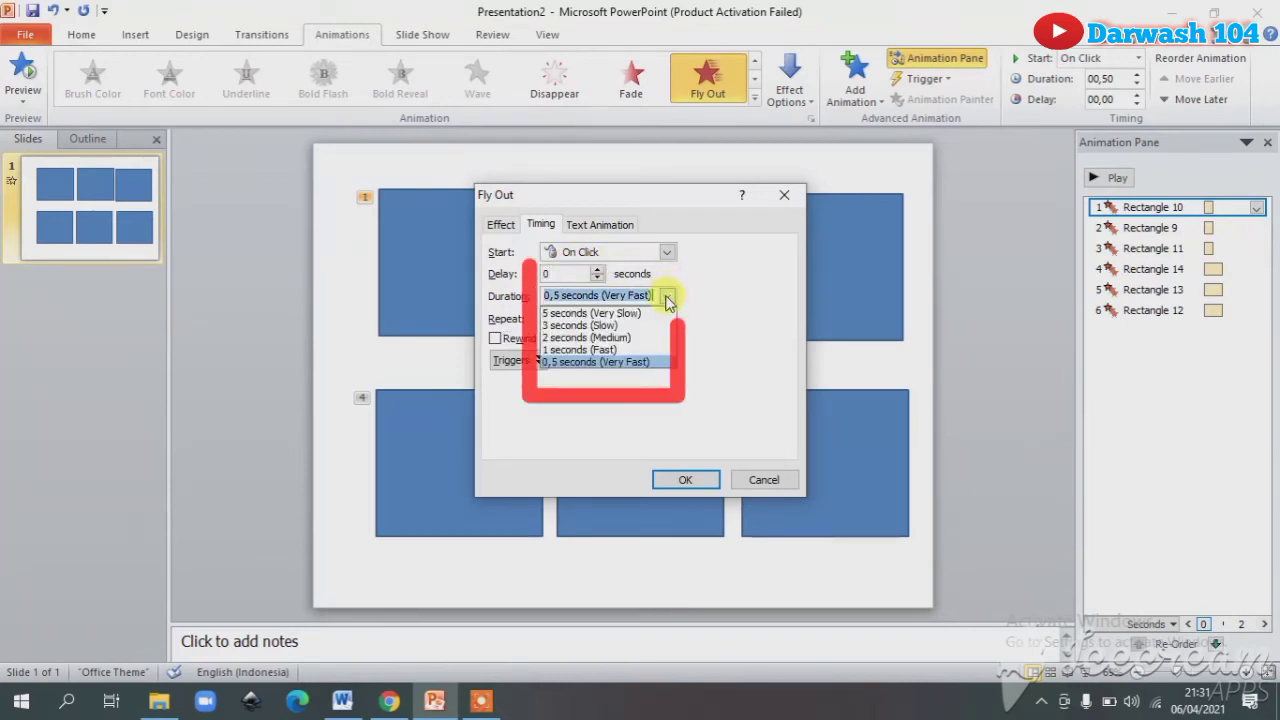
pyautogui.click(610, 338)
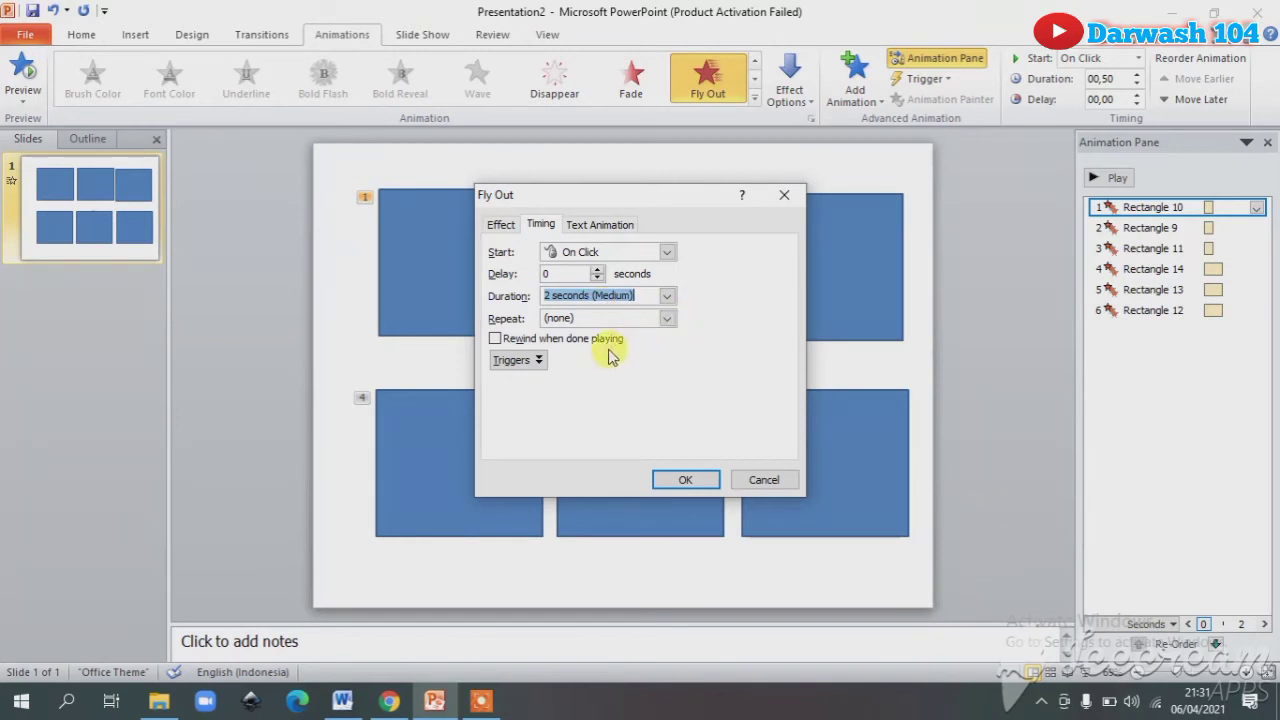
# Make Rectangle 10's Fly Out effect start on click of Rectangle 9 and apply the timing settings
pyautogui.click(537, 362)
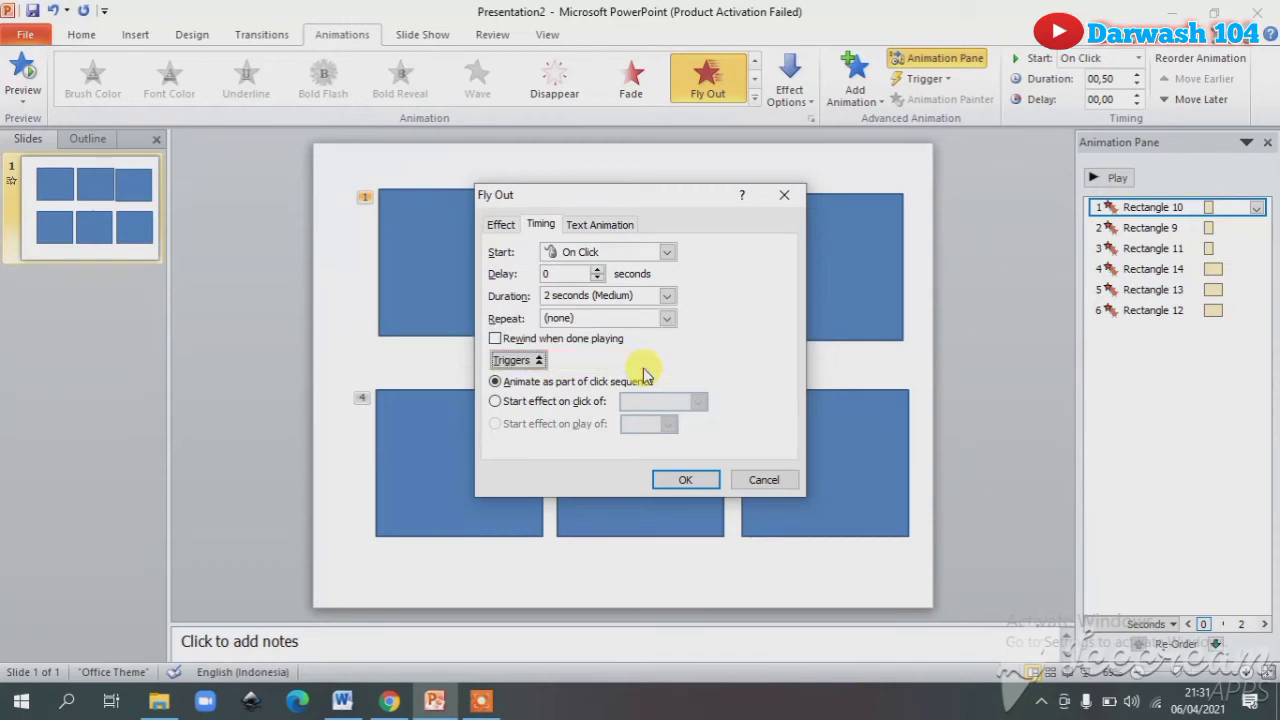
pyautogui.click(533, 403)
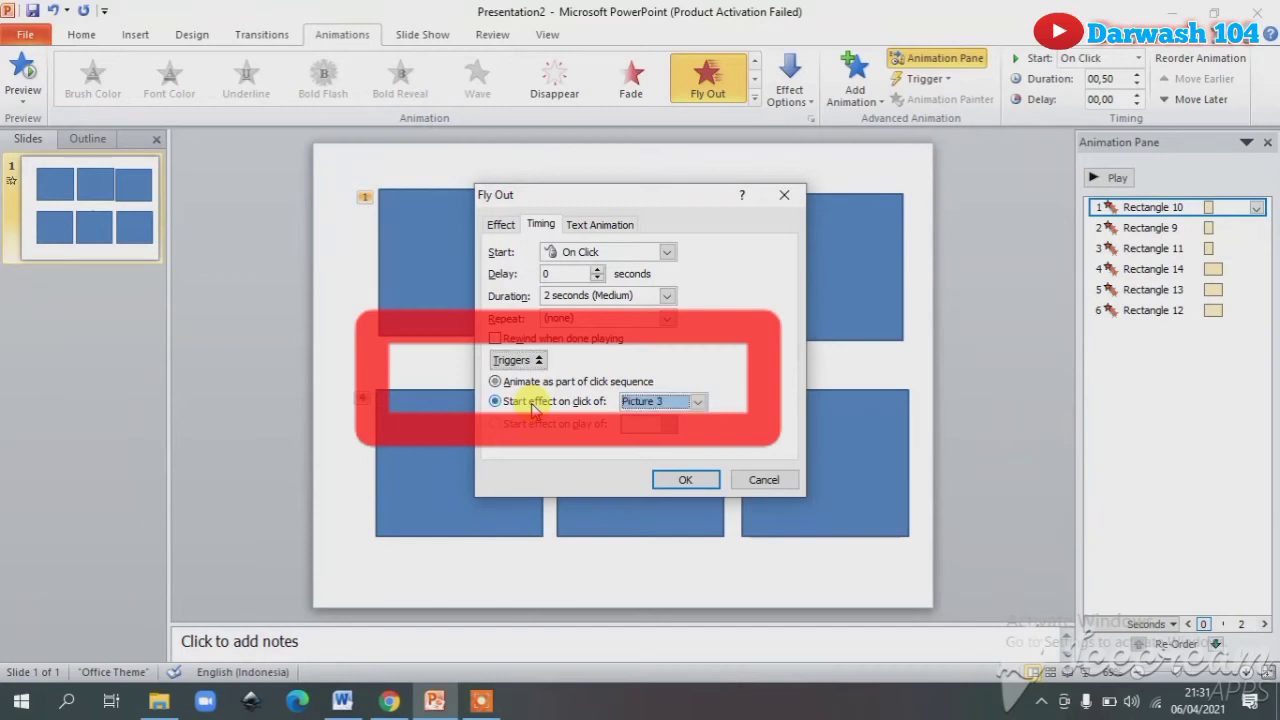
pyautogui.click(699, 404)
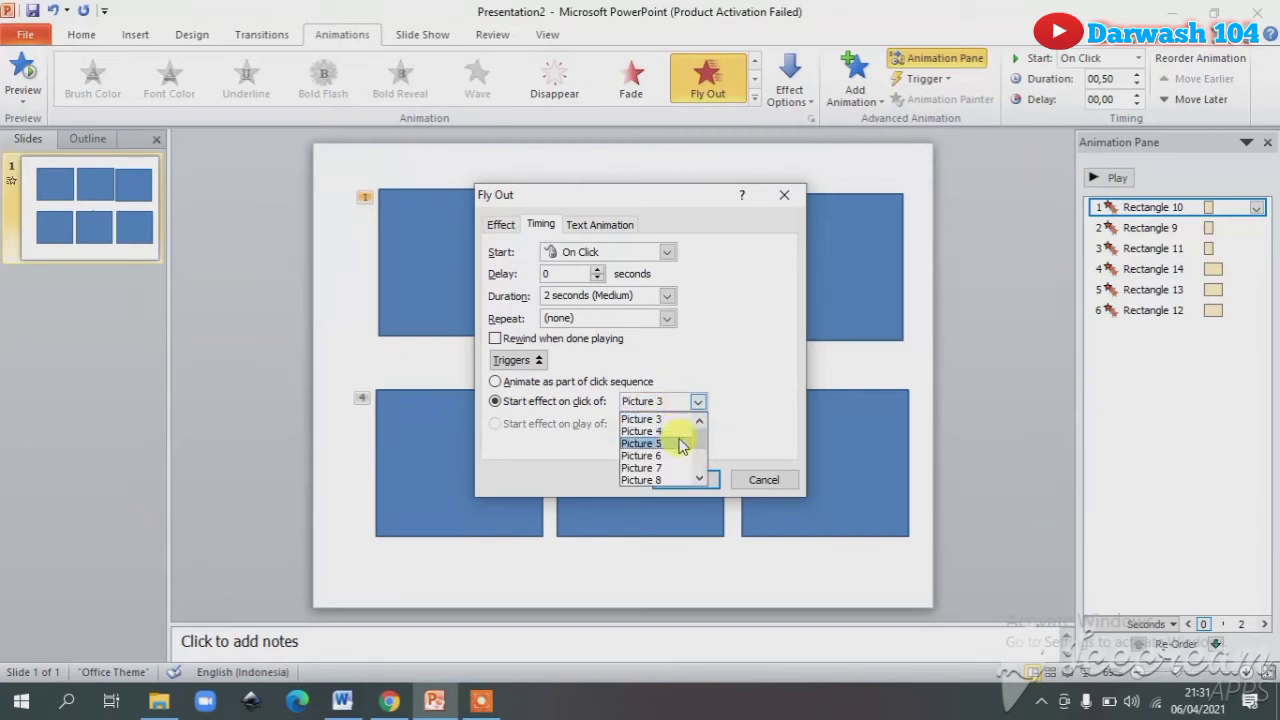
pyautogui.scroll(-1, 707, 447)
pyautogui.scroll(1, 665, 435)
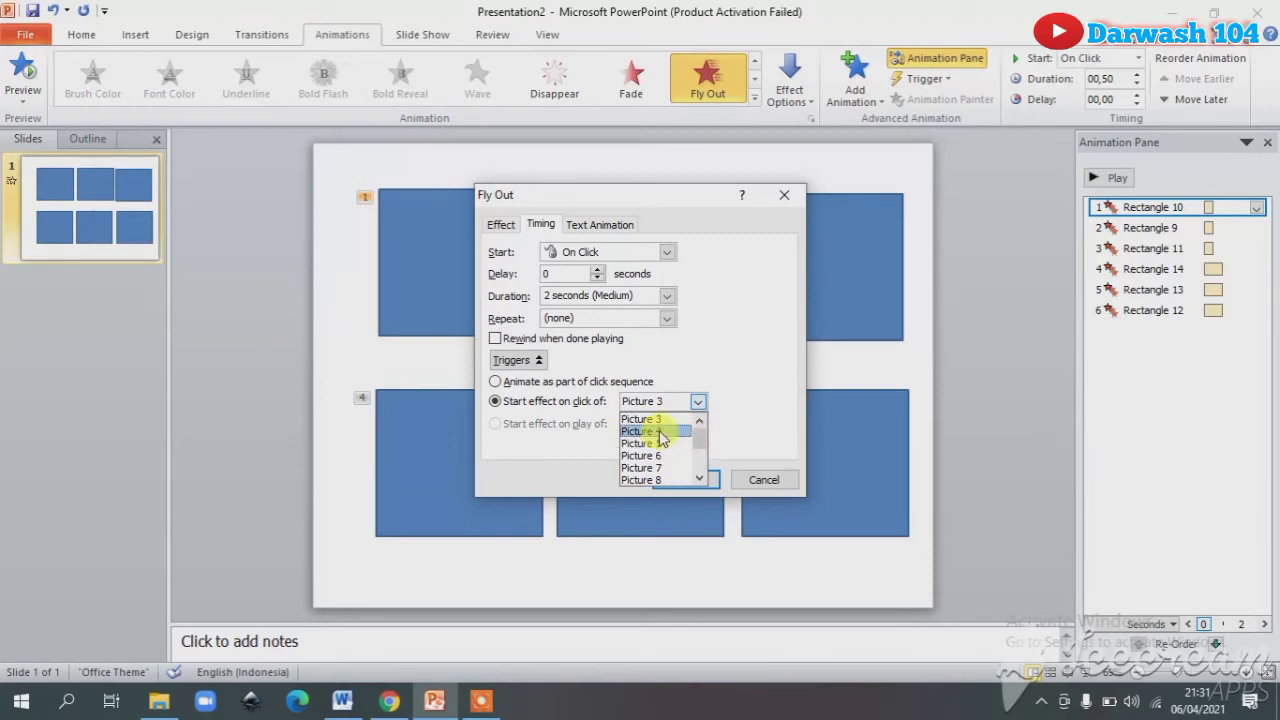
pyautogui.scroll(-1, 673, 428)
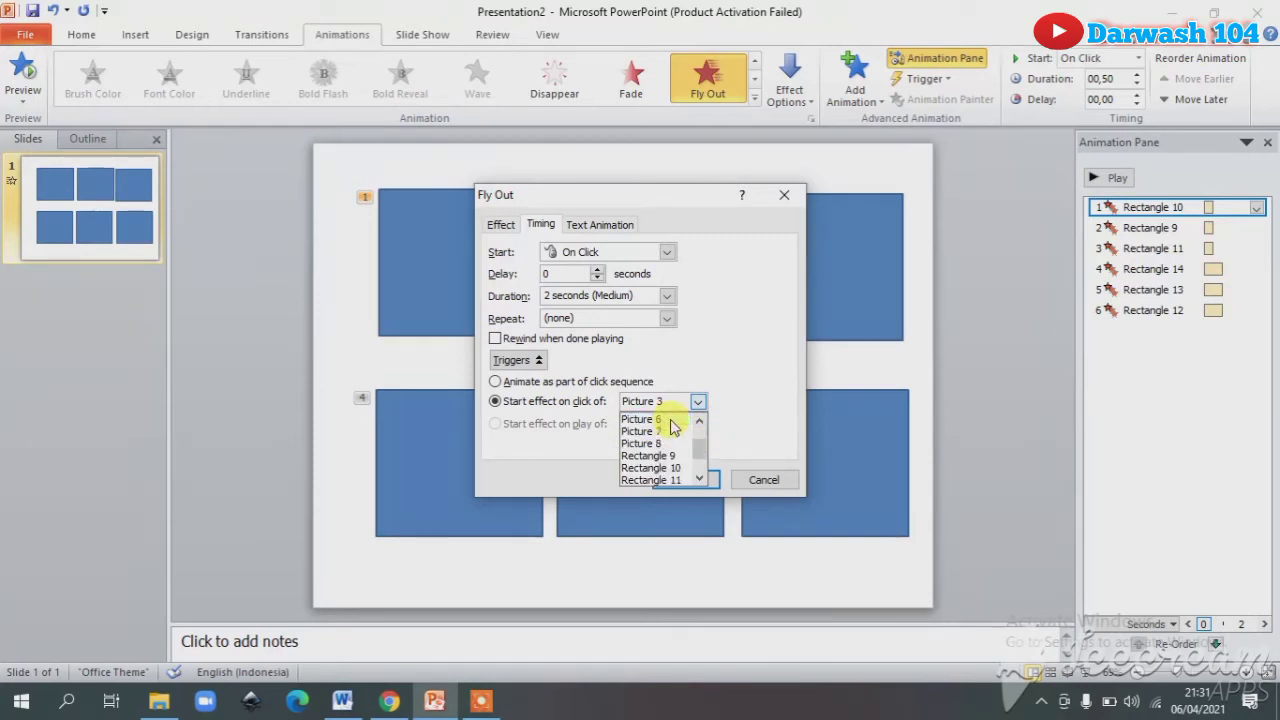
pyautogui.scroll(1, 673, 428)
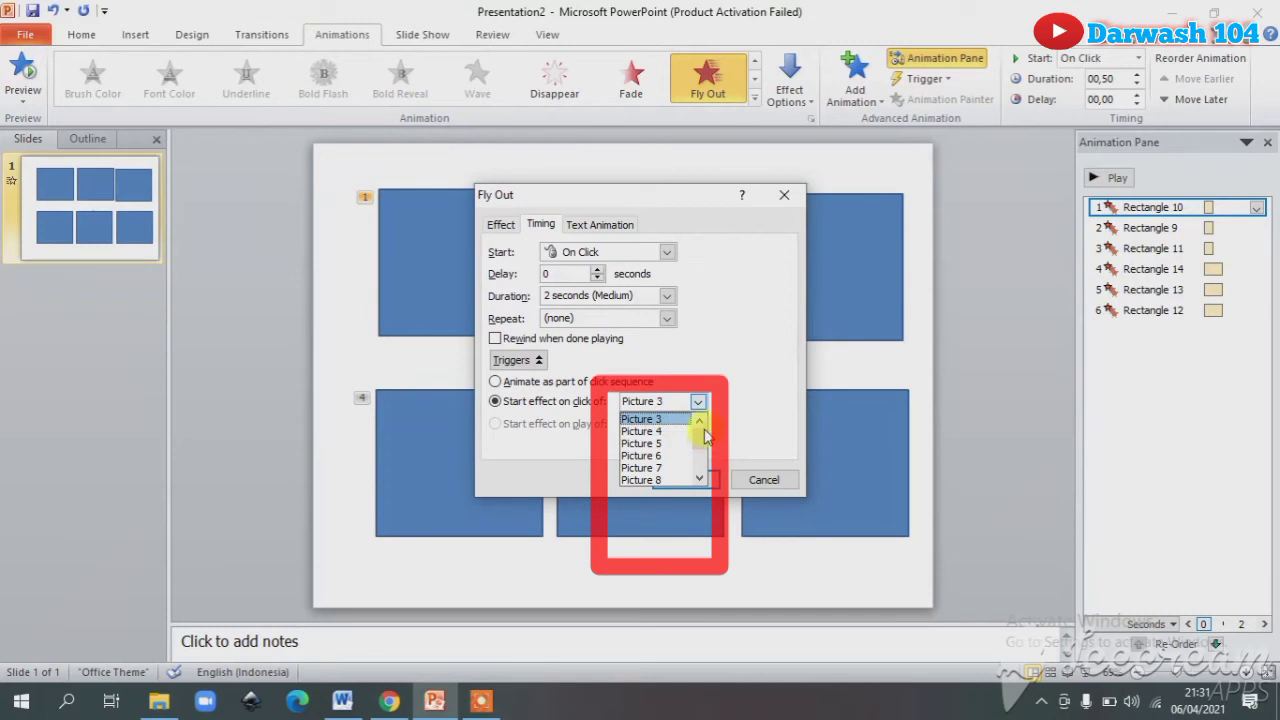
pyautogui.click(664, 421)
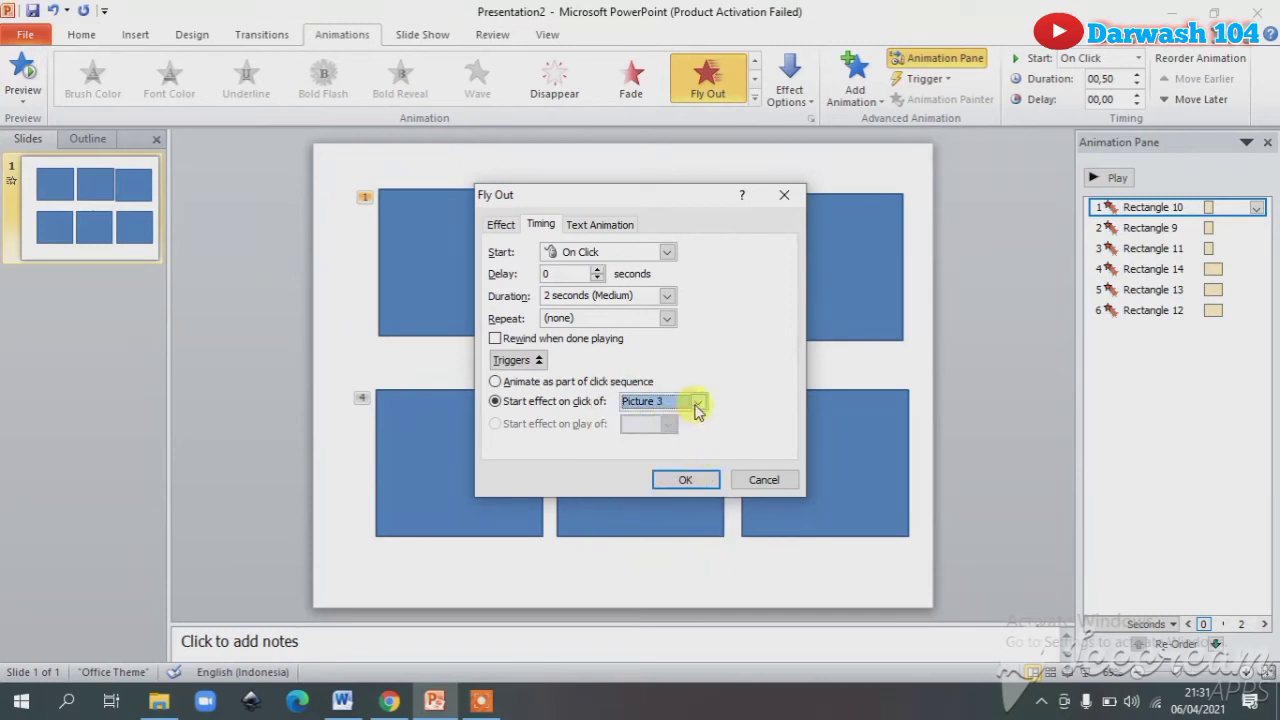
pyautogui.click(698, 404)
pyautogui.scroll(-1, 659, 448)
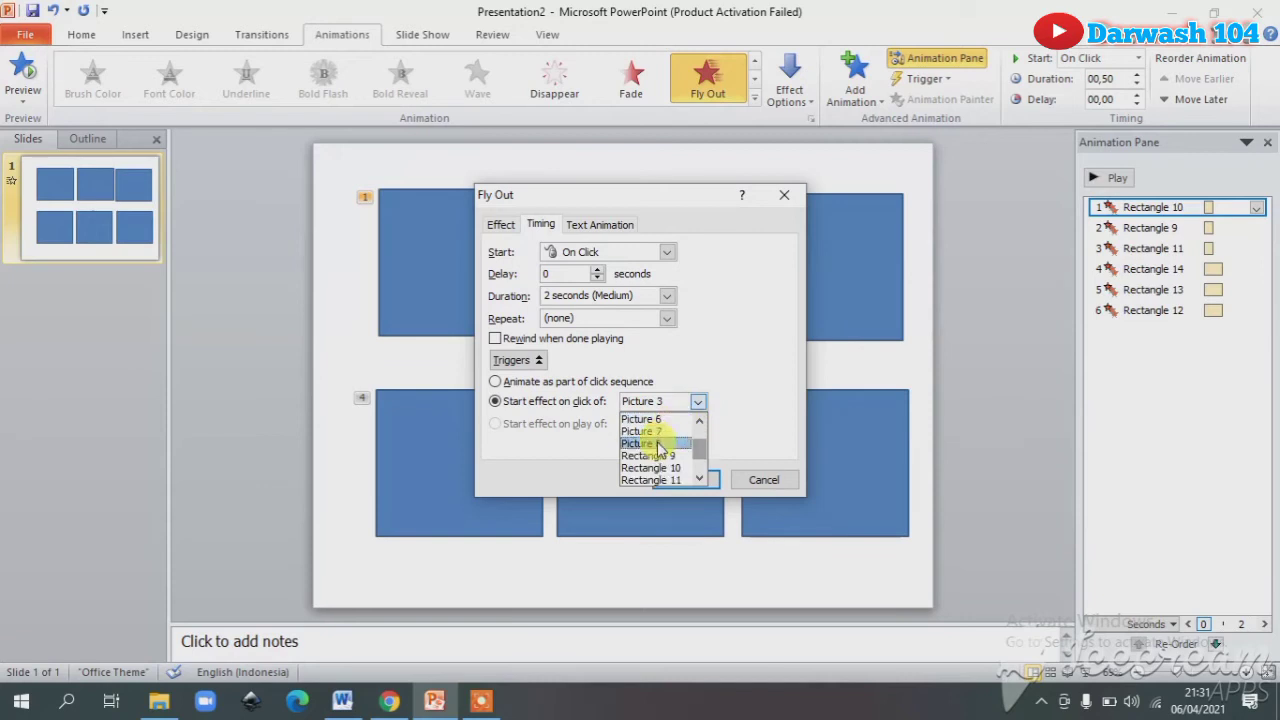
pyautogui.scroll(-1, 659, 447)
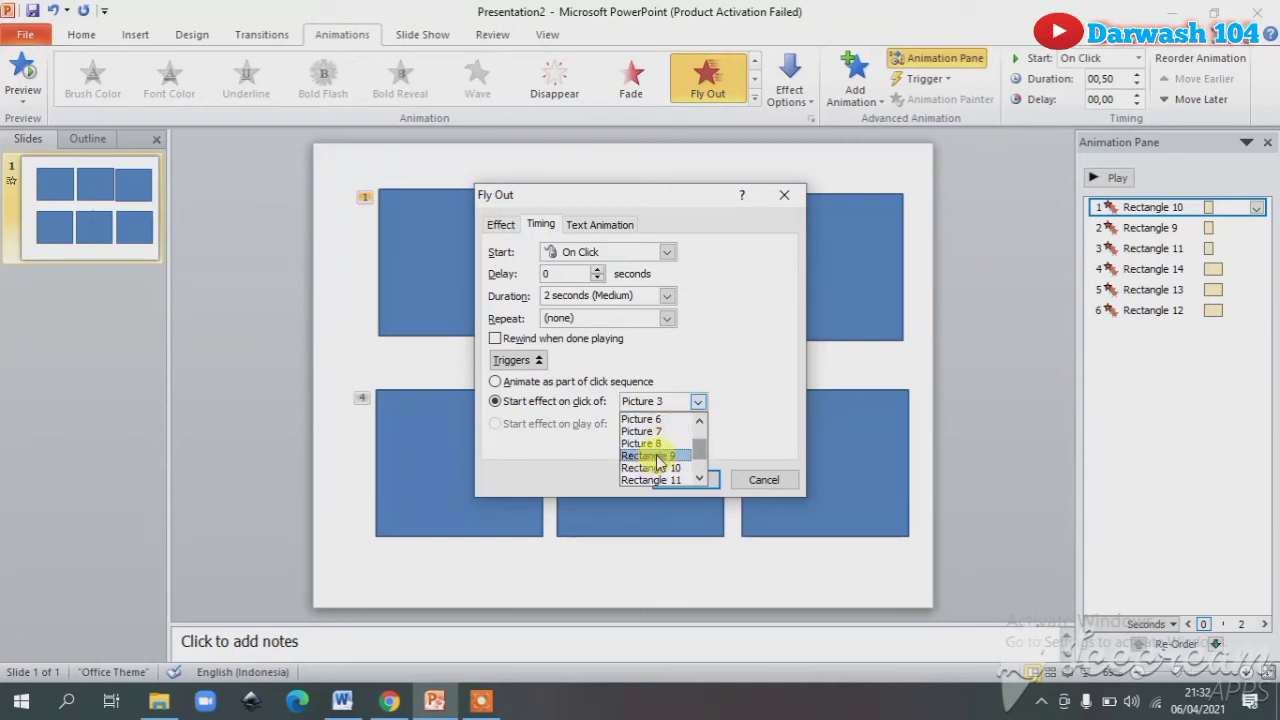
pyautogui.click(656, 456)
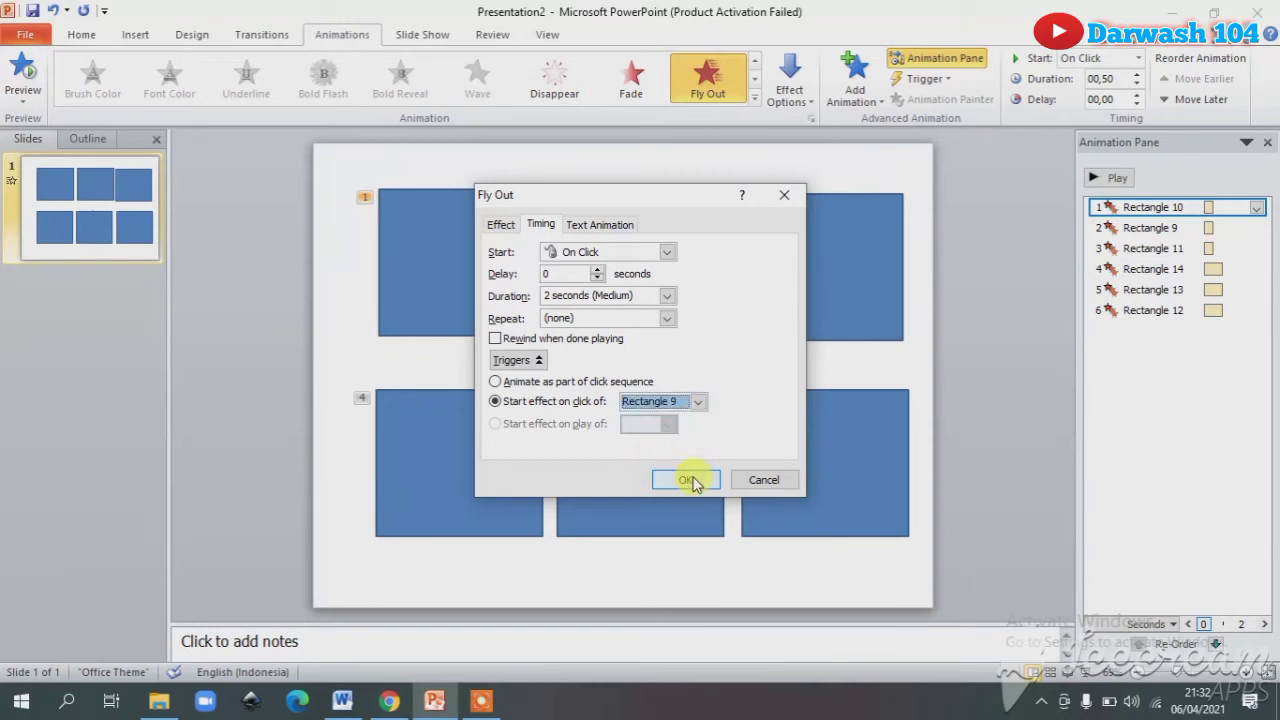
pyautogui.click(693, 480)
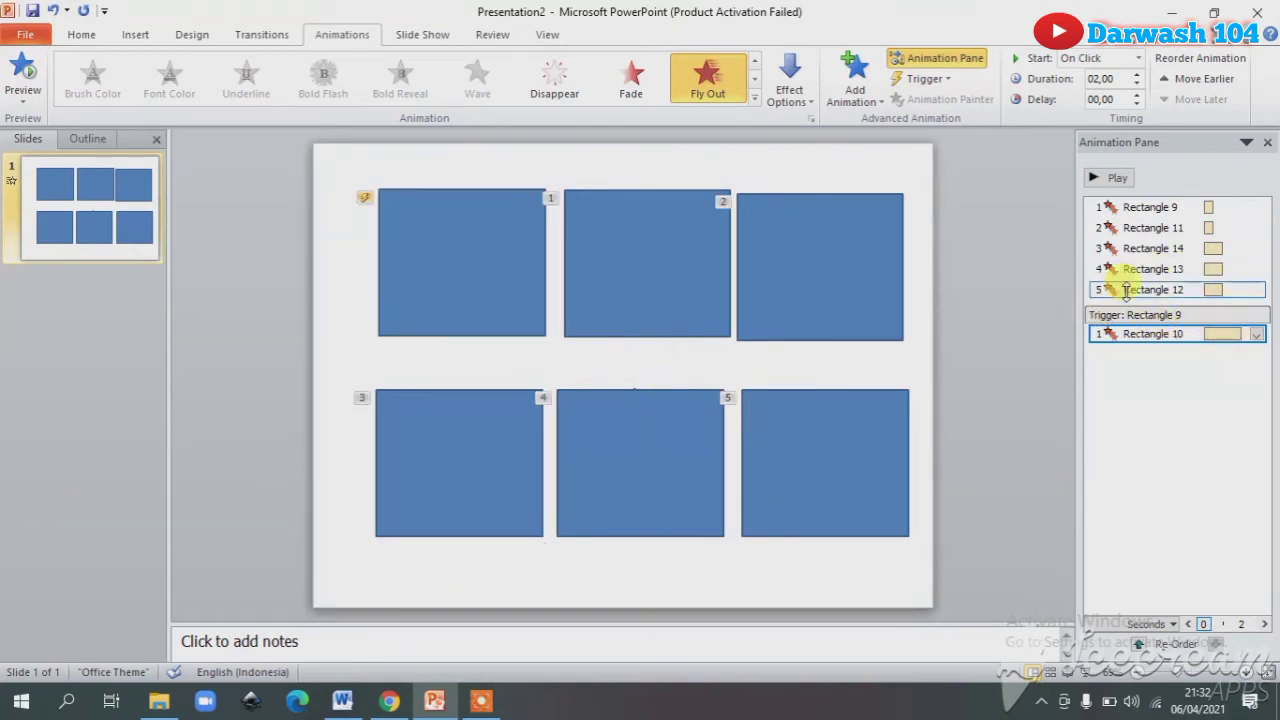
# In the timing settings of Rectangle 9's Fly Out effect, set the delay to 0 seconds and the duration to 2 seconds (Medium)
pyautogui.click(705, 278)
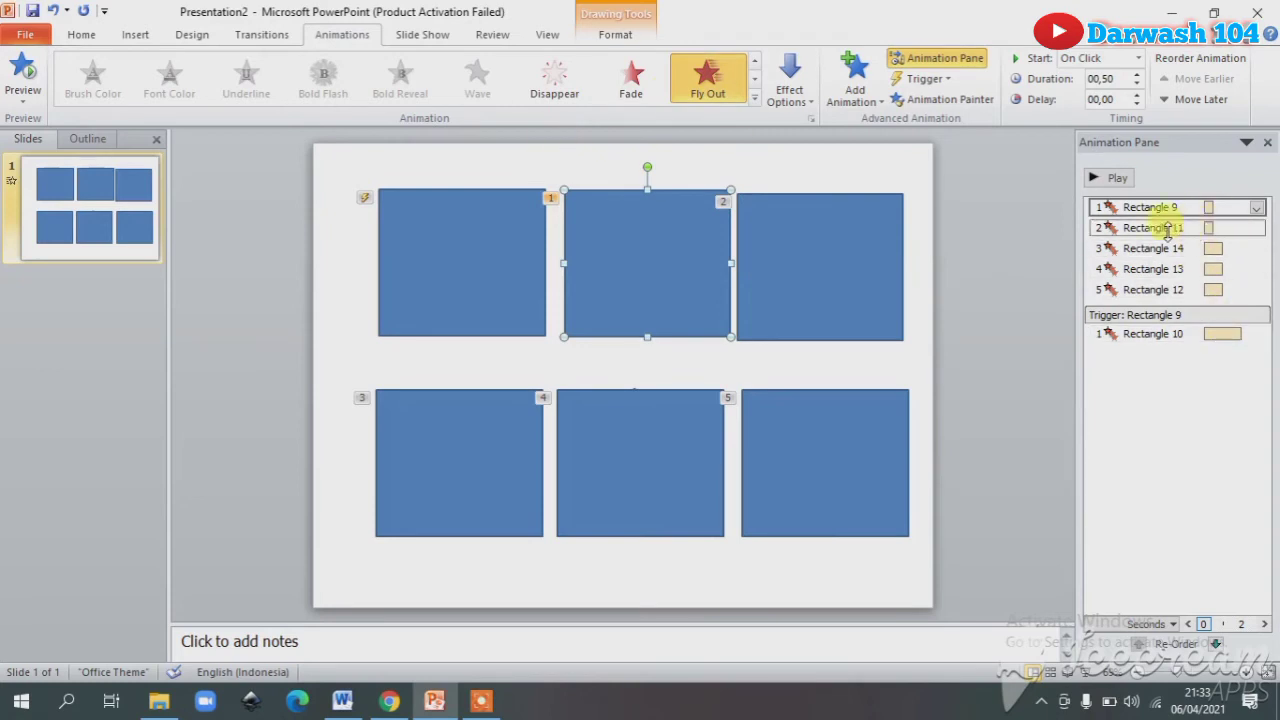
pyautogui.click(828, 268)
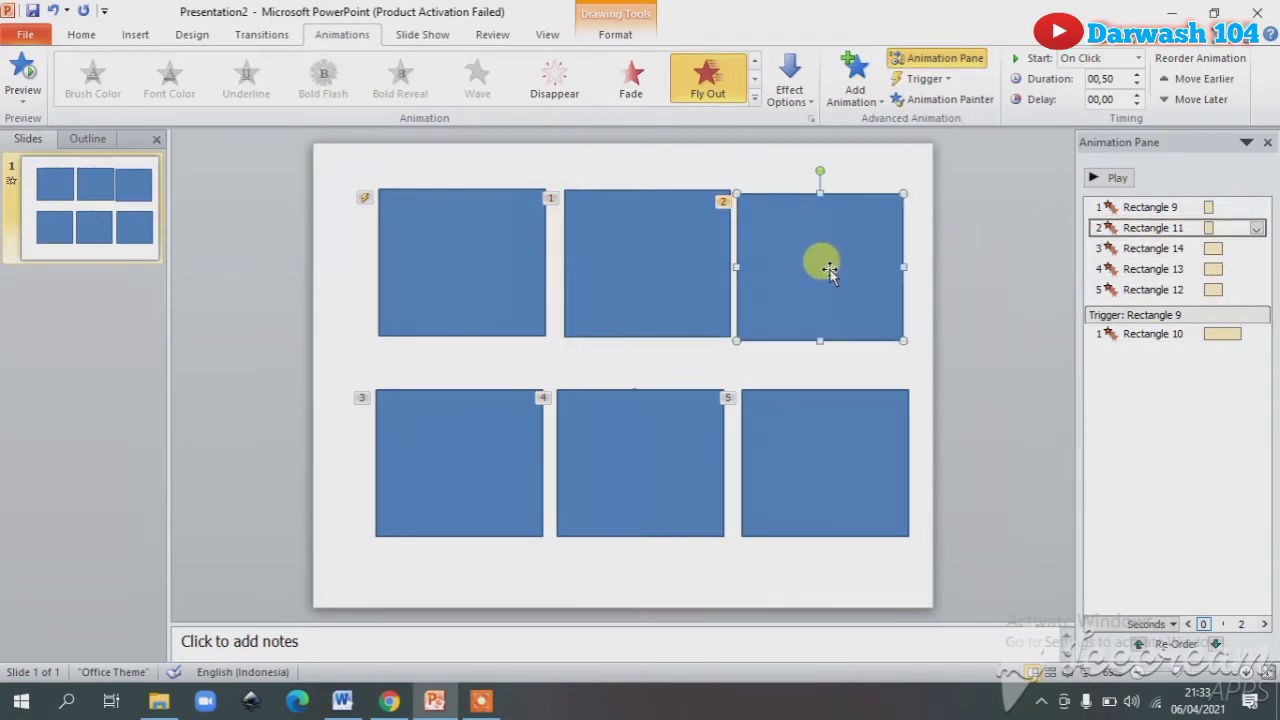
pyautogui.click(674, 254)
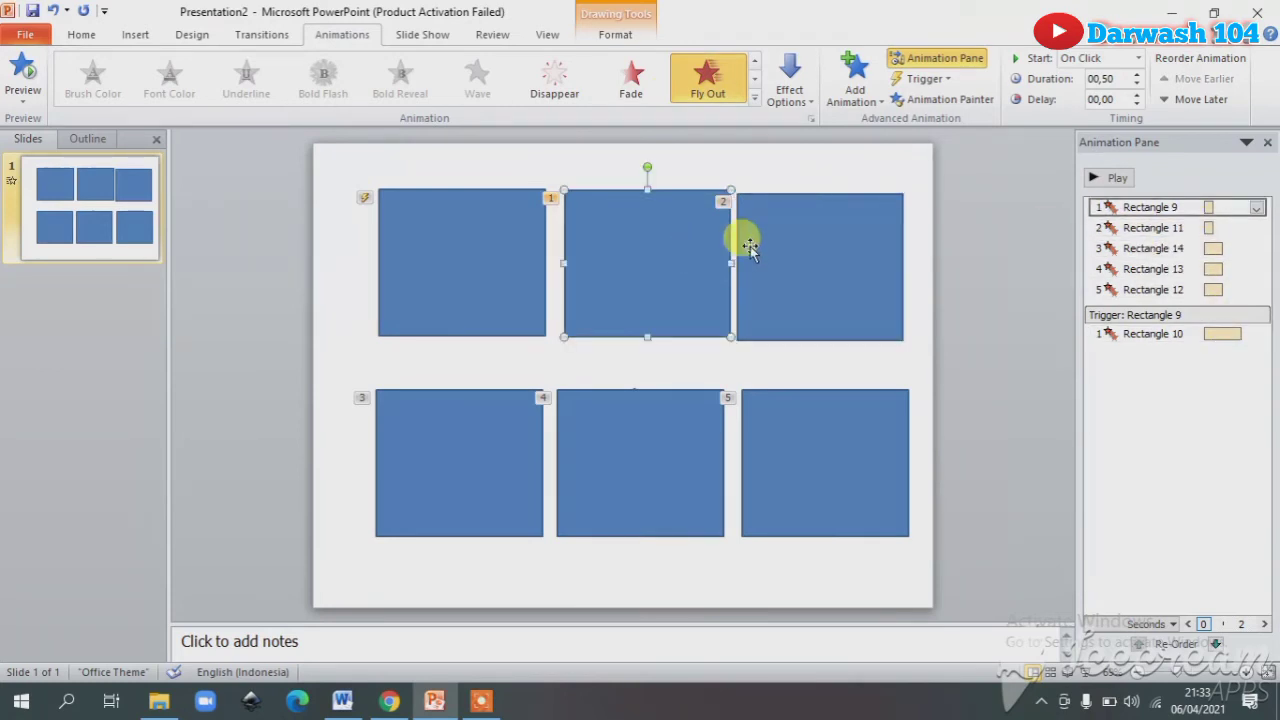
pyautogui.click(1256, 208)
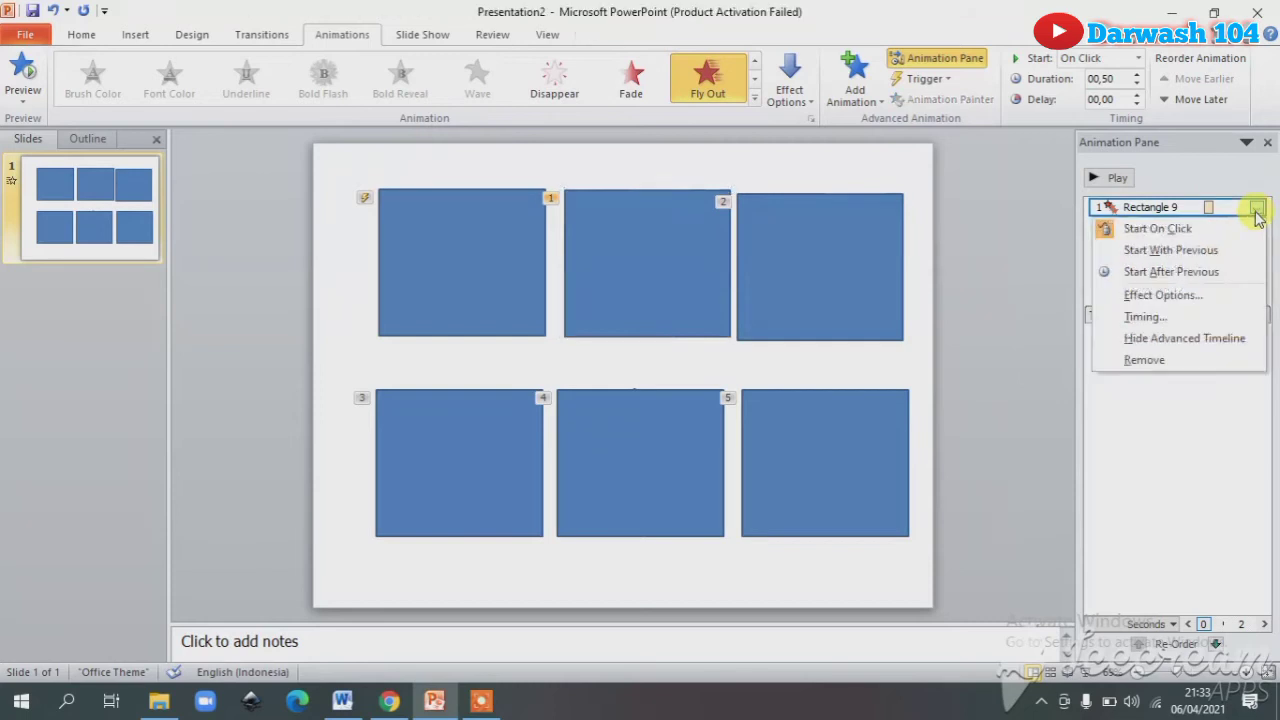
pyautogui.click(1145, 319)
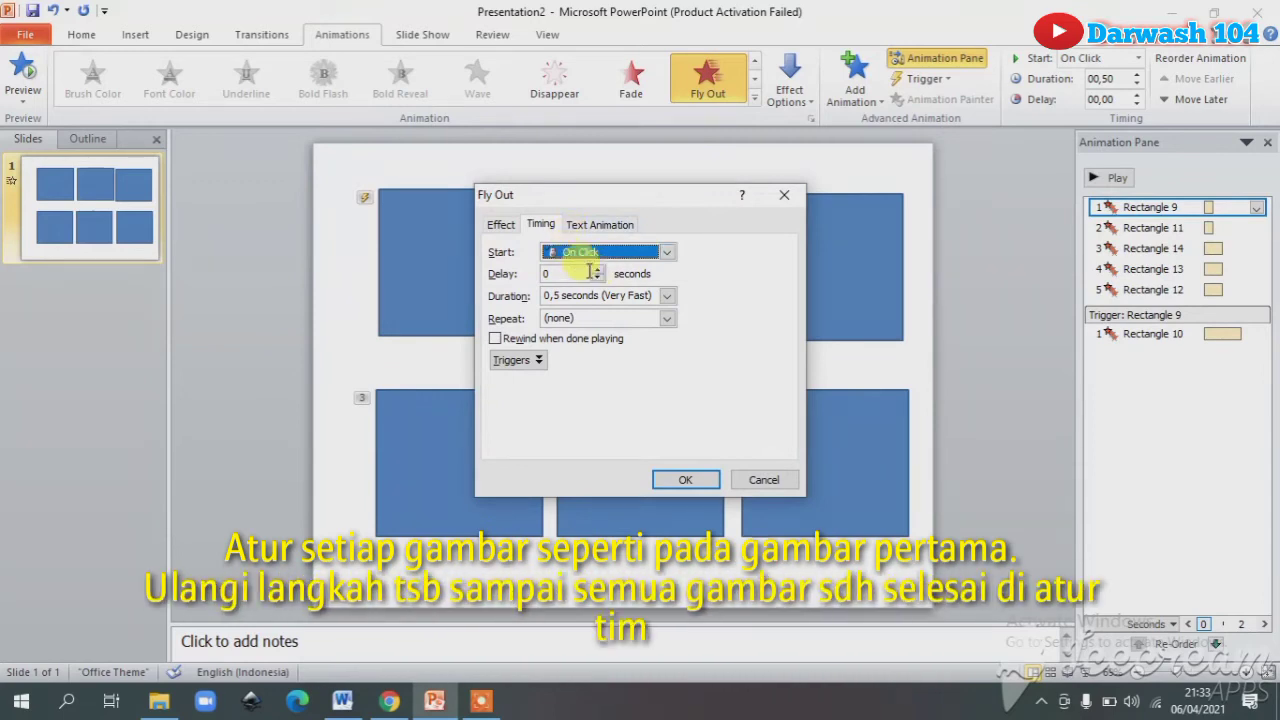
pyautogui.click(572, 273)
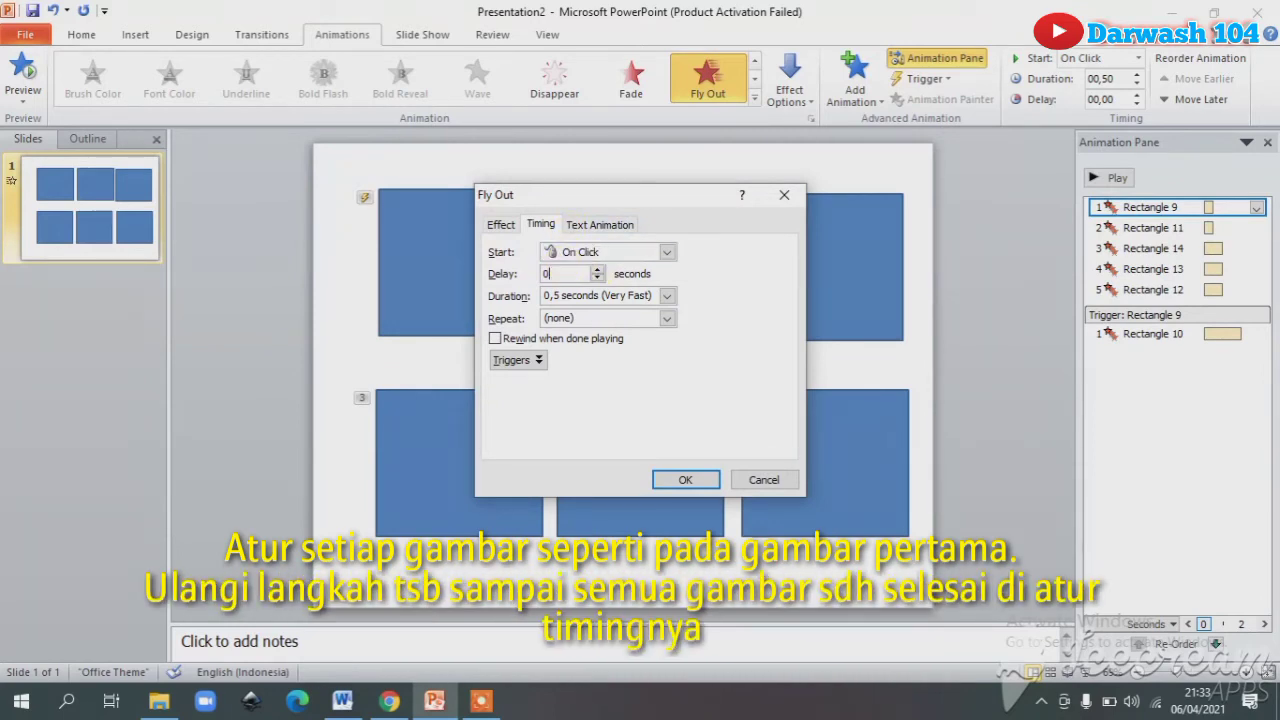
pyautogui.press('BackSpace')
pyautogui.write('2')
pyautogui.press('BackSpace')
pyautogui.write('0')
pyautogui.click(666, 297)
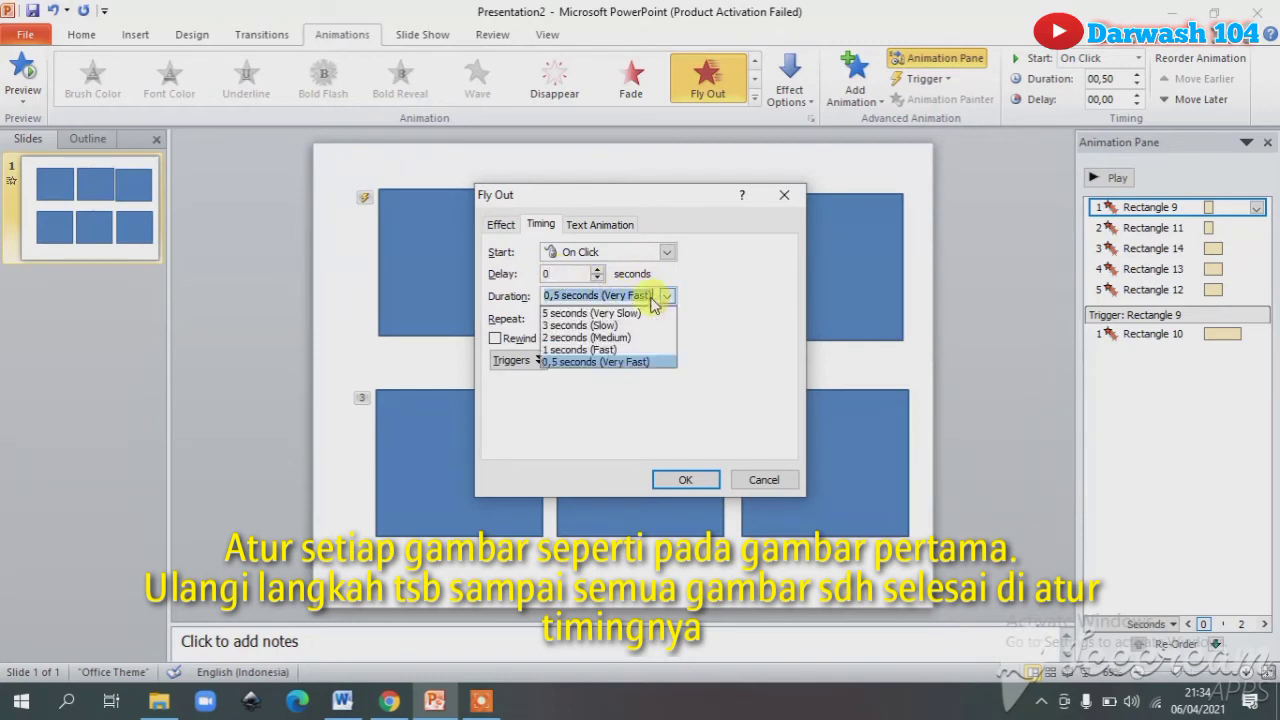
pyautogui.click(606, 339)
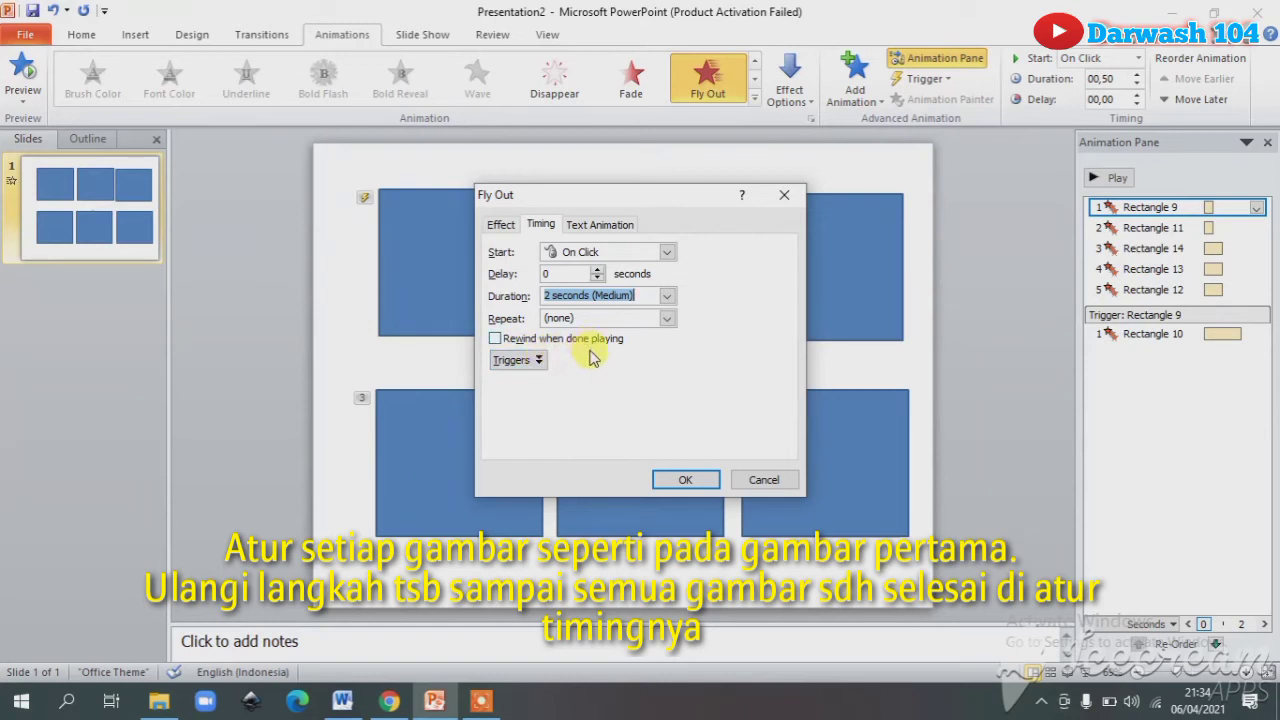
# Make Rectangle 9's Fly Out effect start on click of Rectangle 10 and apply the timing settings
pyautogui.click(539, 362)
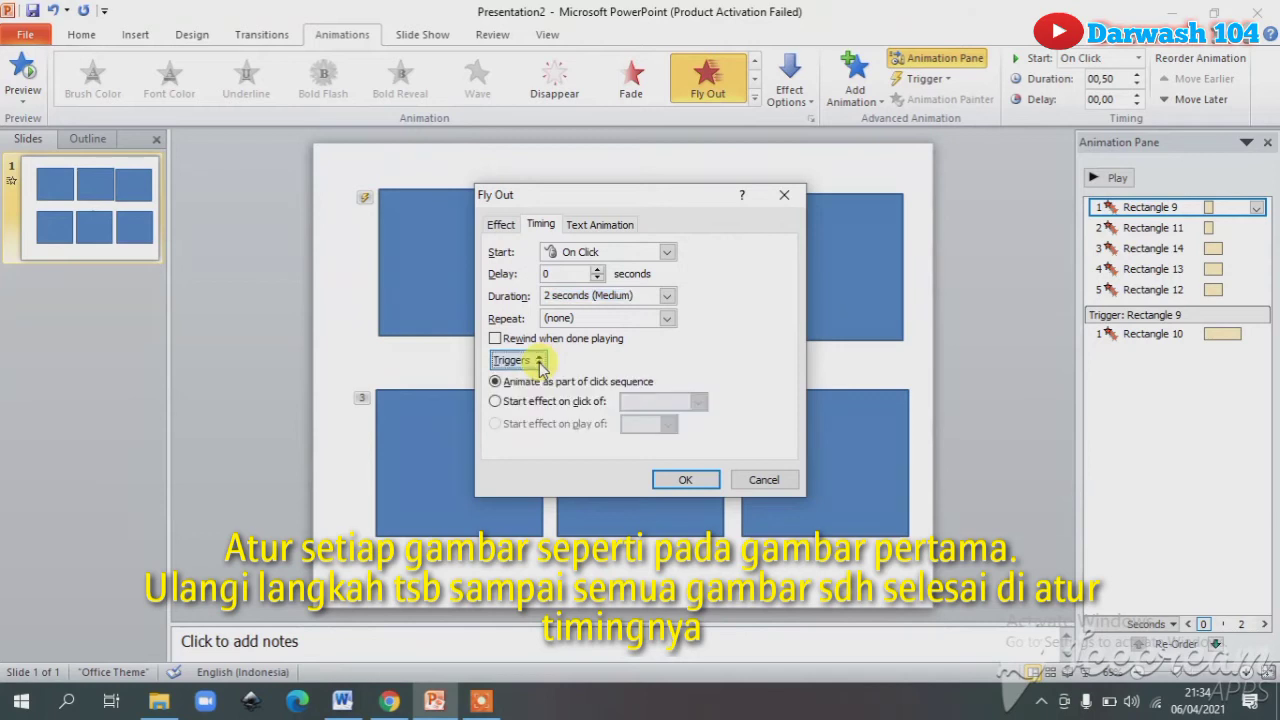
pyautogui.click(539, 402)
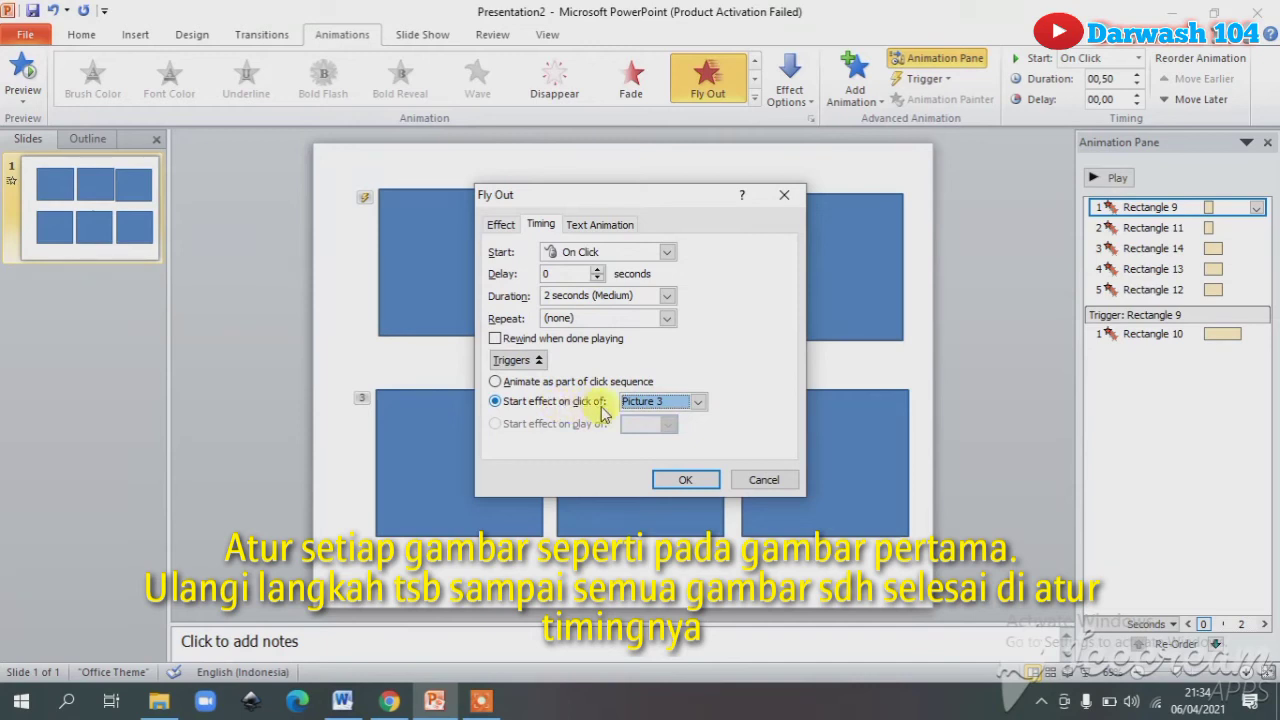
pyautogui.click(697, 402)
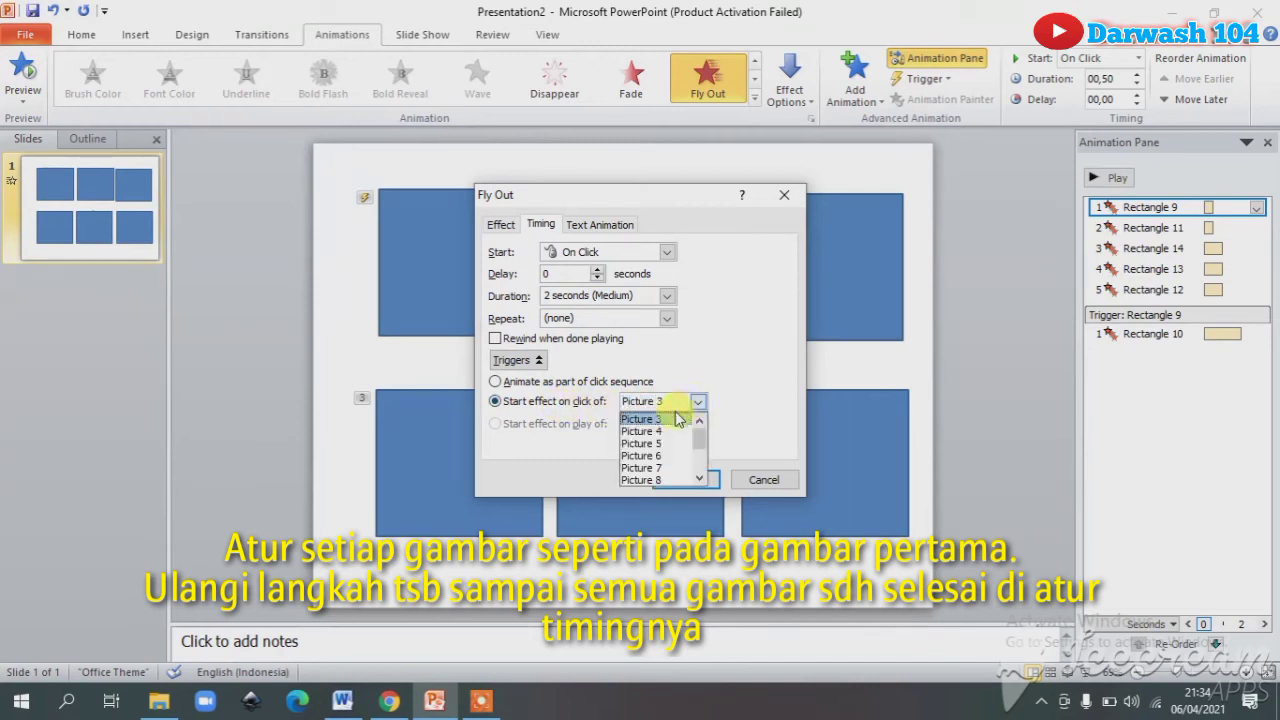
pyautogui.scroll(-1, 658, 443)
pyautogui.scroll(-1, 658, 443)
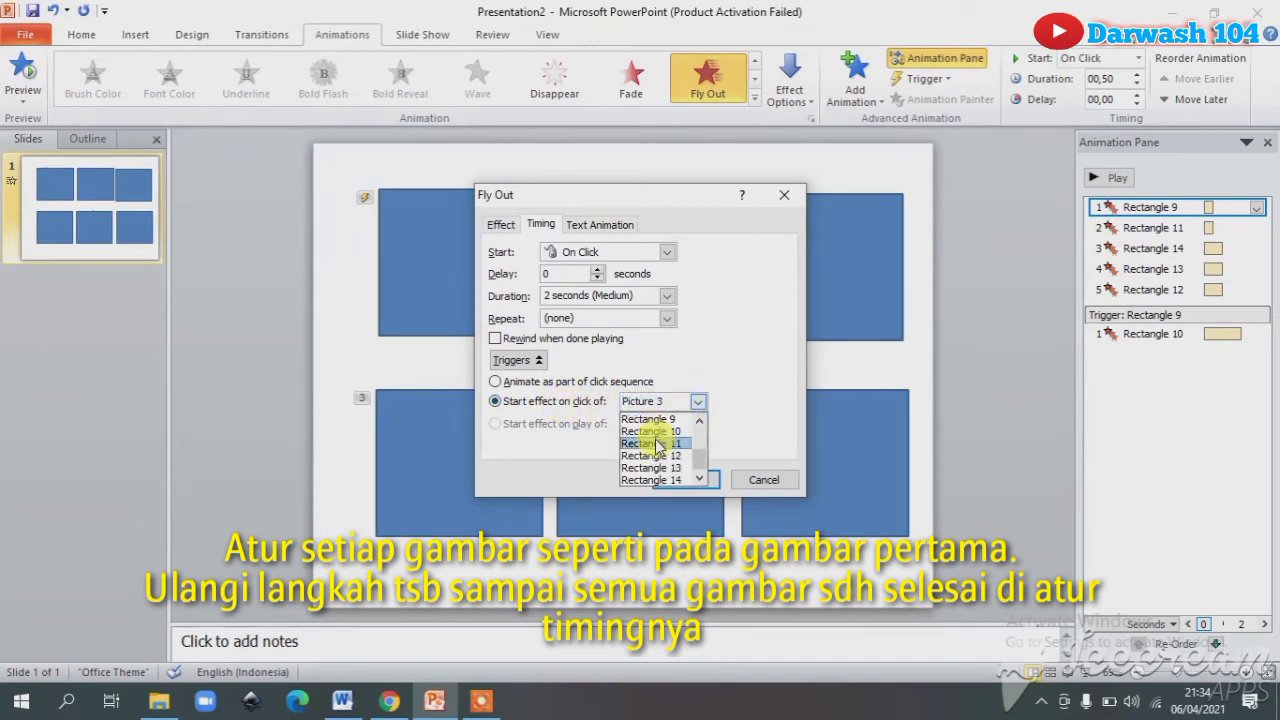
pyautogui.click(668, 440)
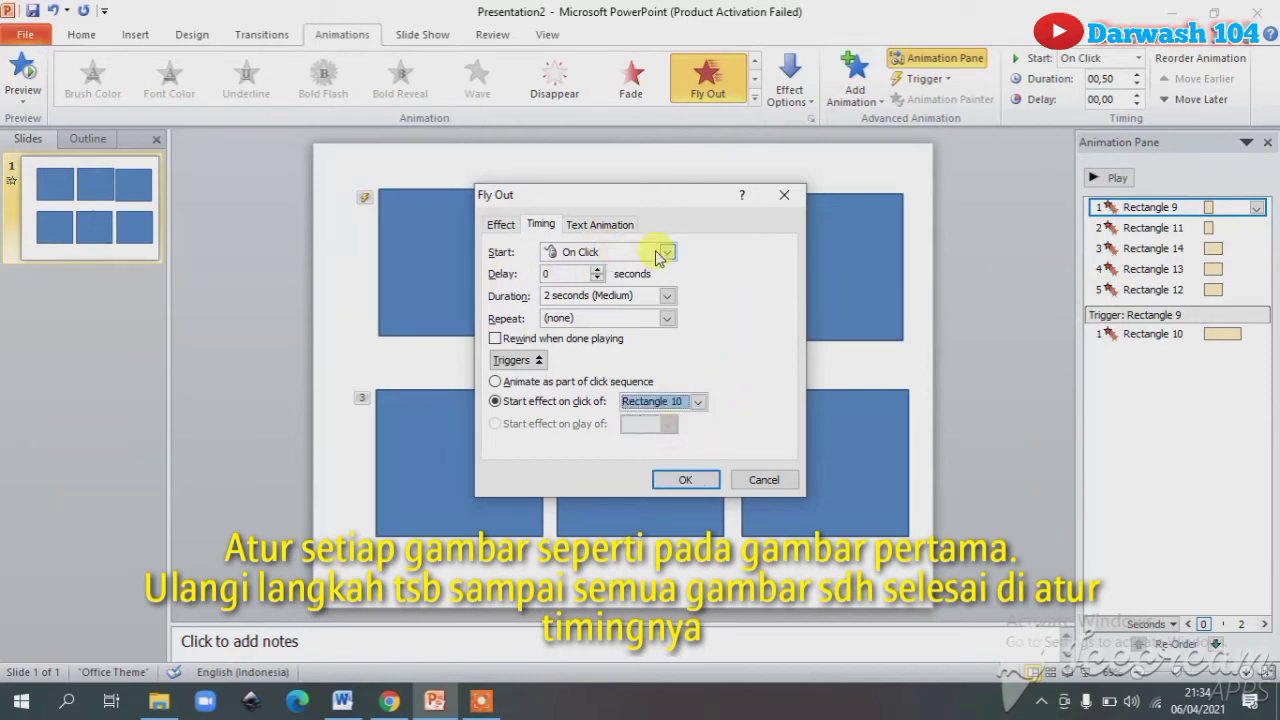
pyautogui.click(690, 480)
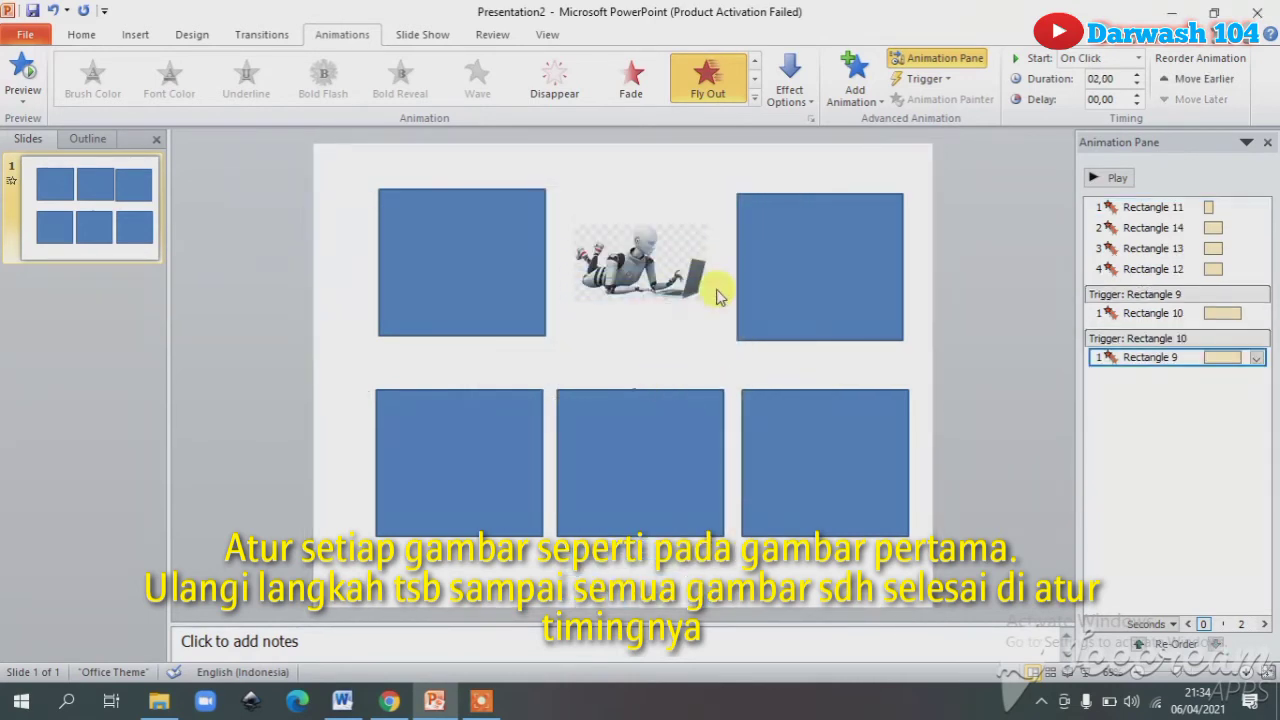
pyautogui.click(812, 262)
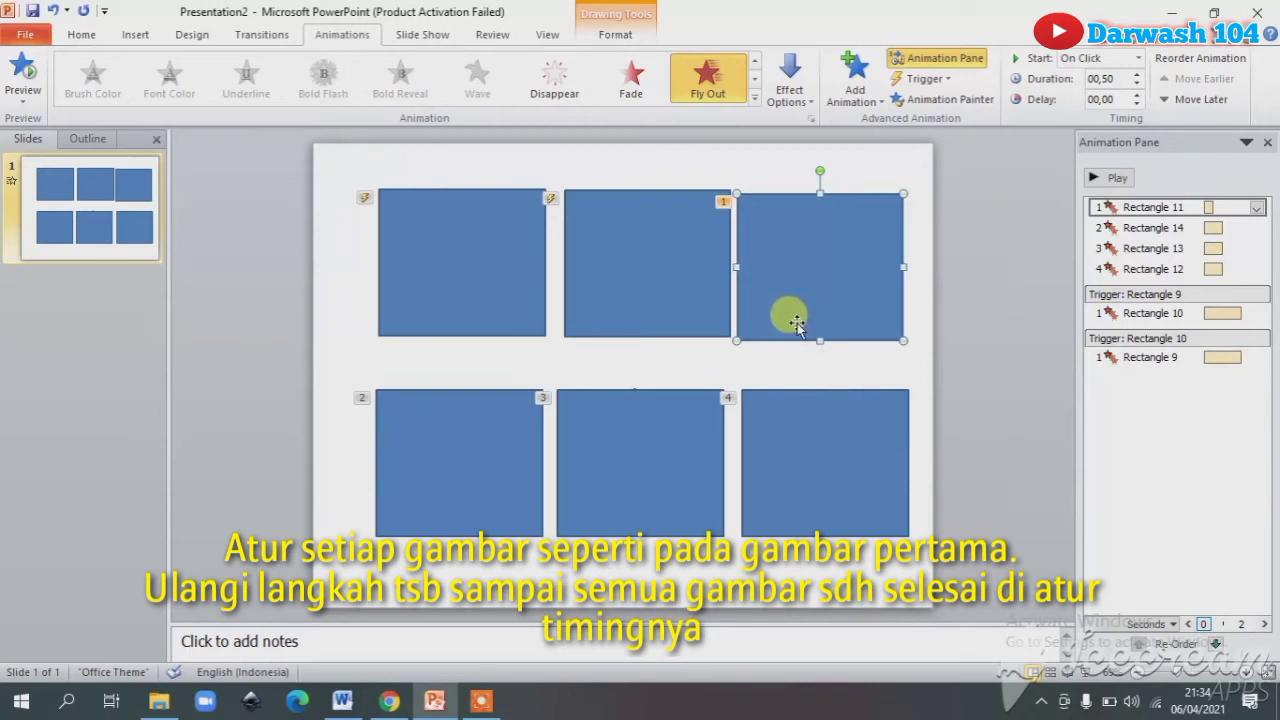
pyautogui.click(481, 702)
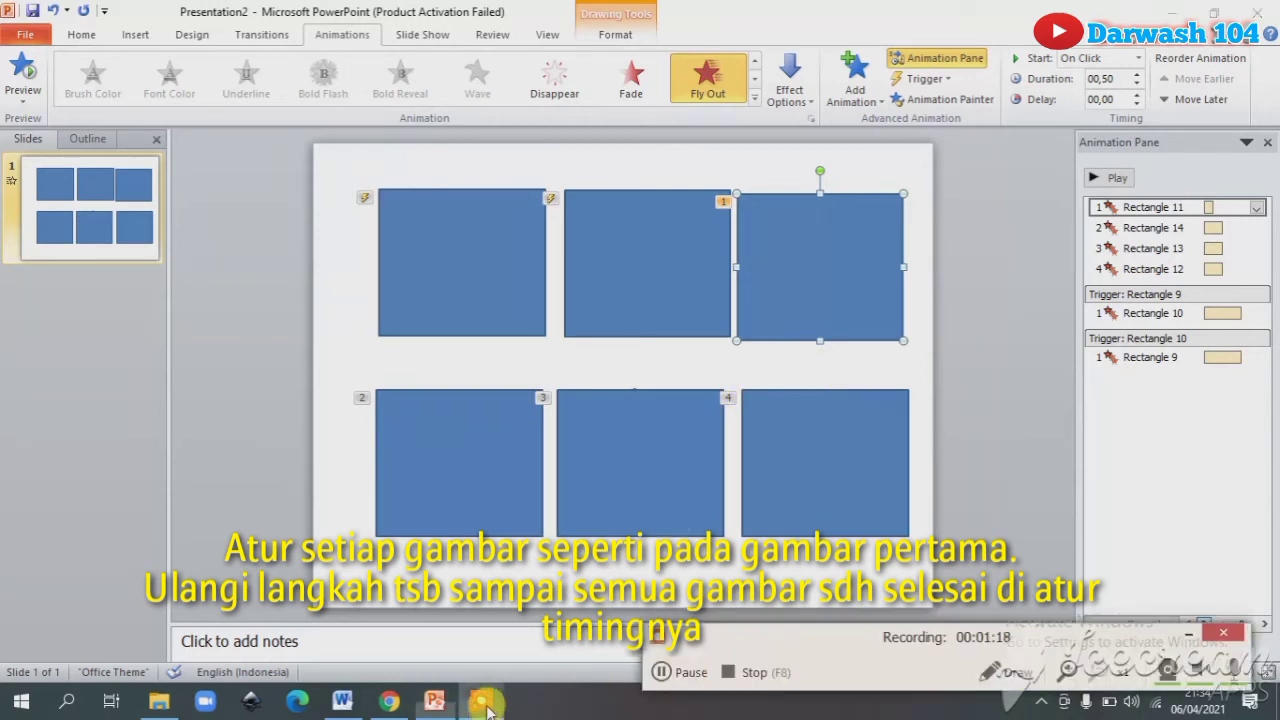
pyautogui.click(662, 672)
pyautogui.click(684, 676)
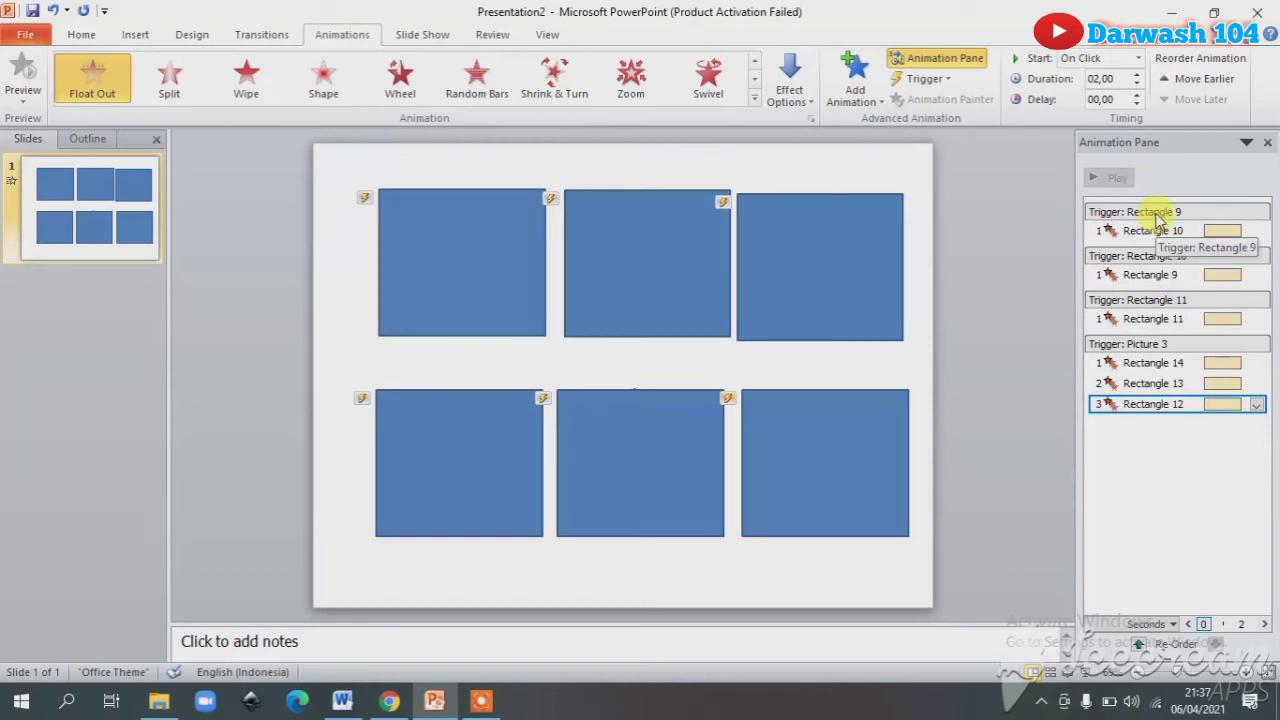
# Select the six rectangles on the slide one after another to examine which animation entry and trigger belongs to each
pyautogui.click(434, 300)
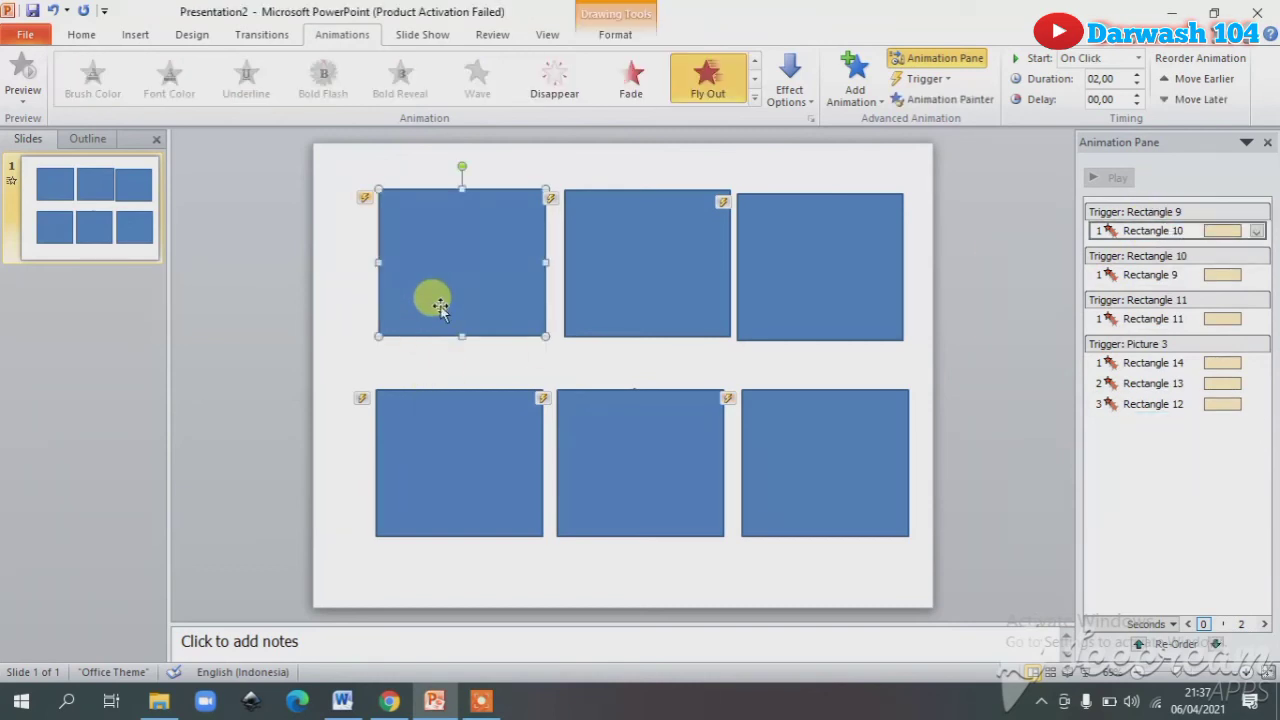
pyautogui.click(628, 296)
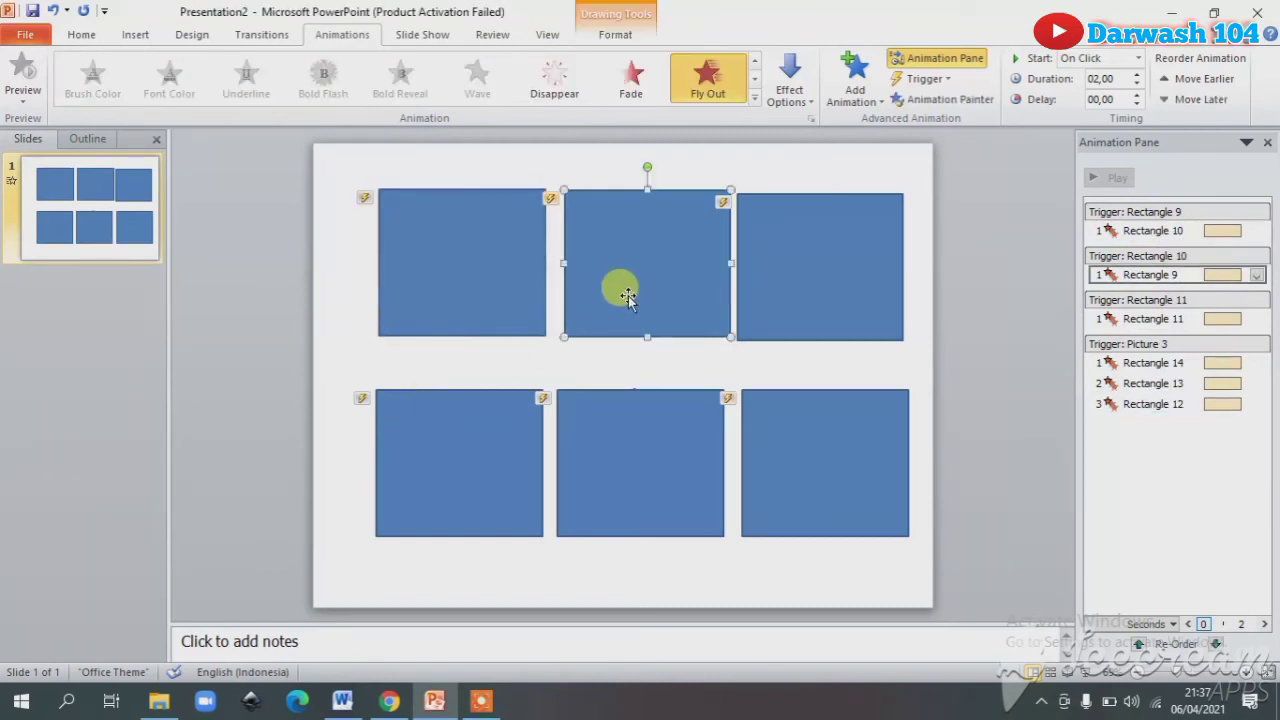
pyautogui.click(776, 290)
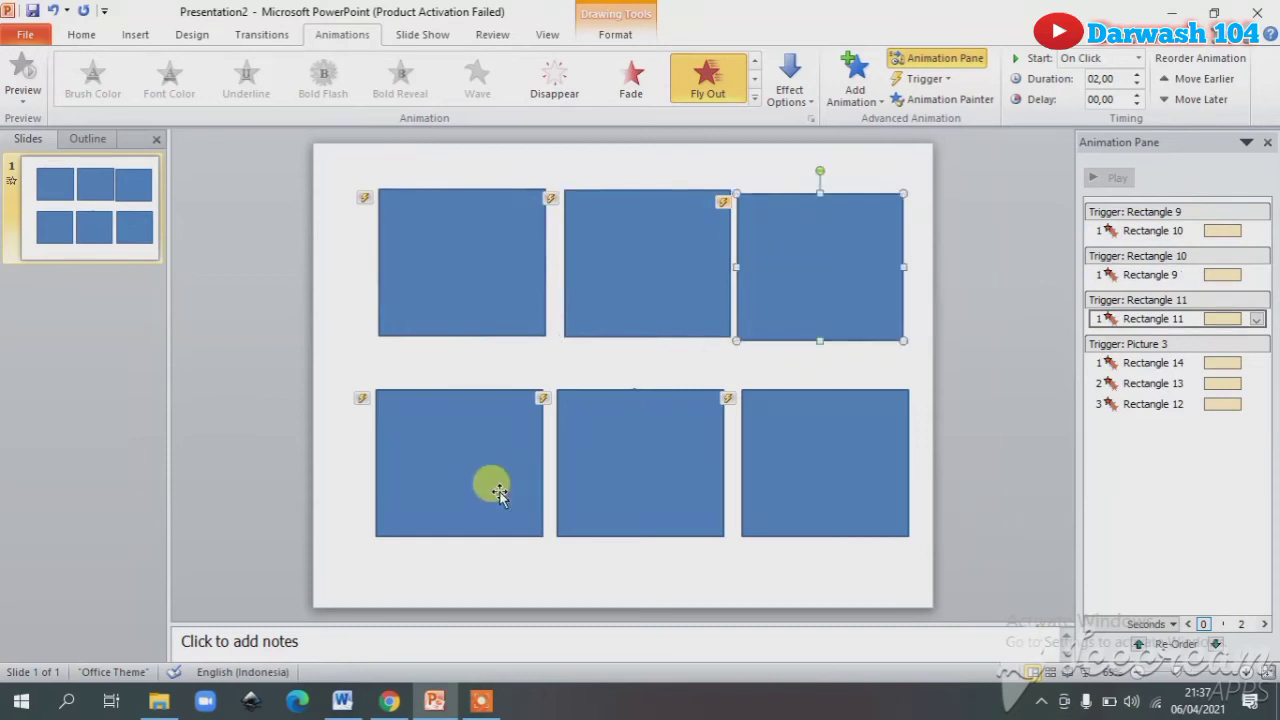
pyautogui.click(524, 488)
pyautogui.click(630, 482)
pyautogui.click(814, 484)
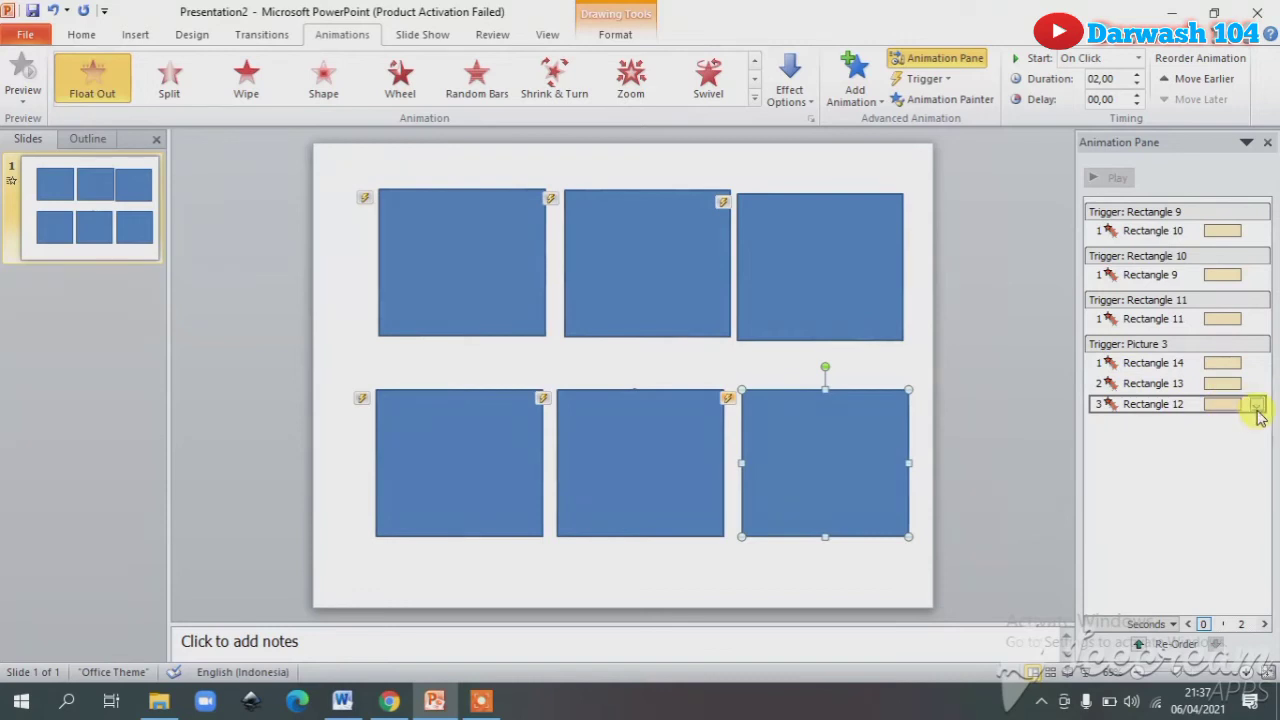
pyautogui.click(650, 488)
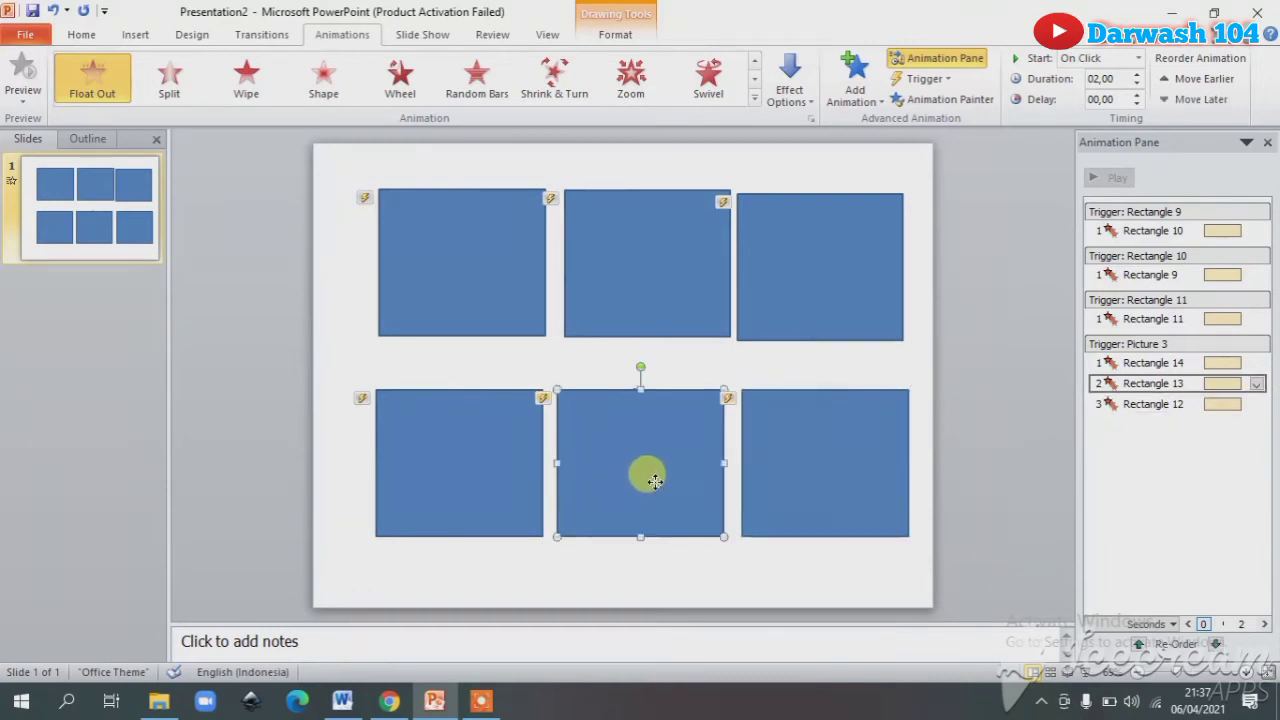
pyautogui.click(833, 449)
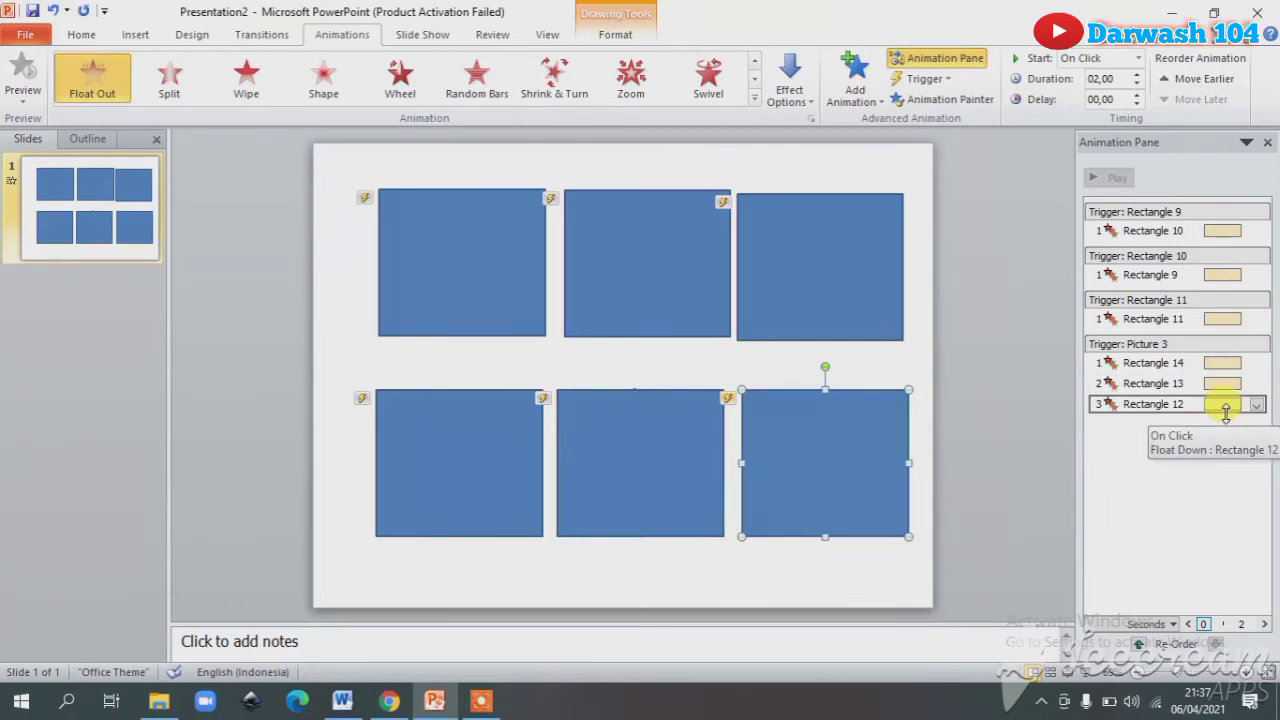
pyautogui.click(660, 435)
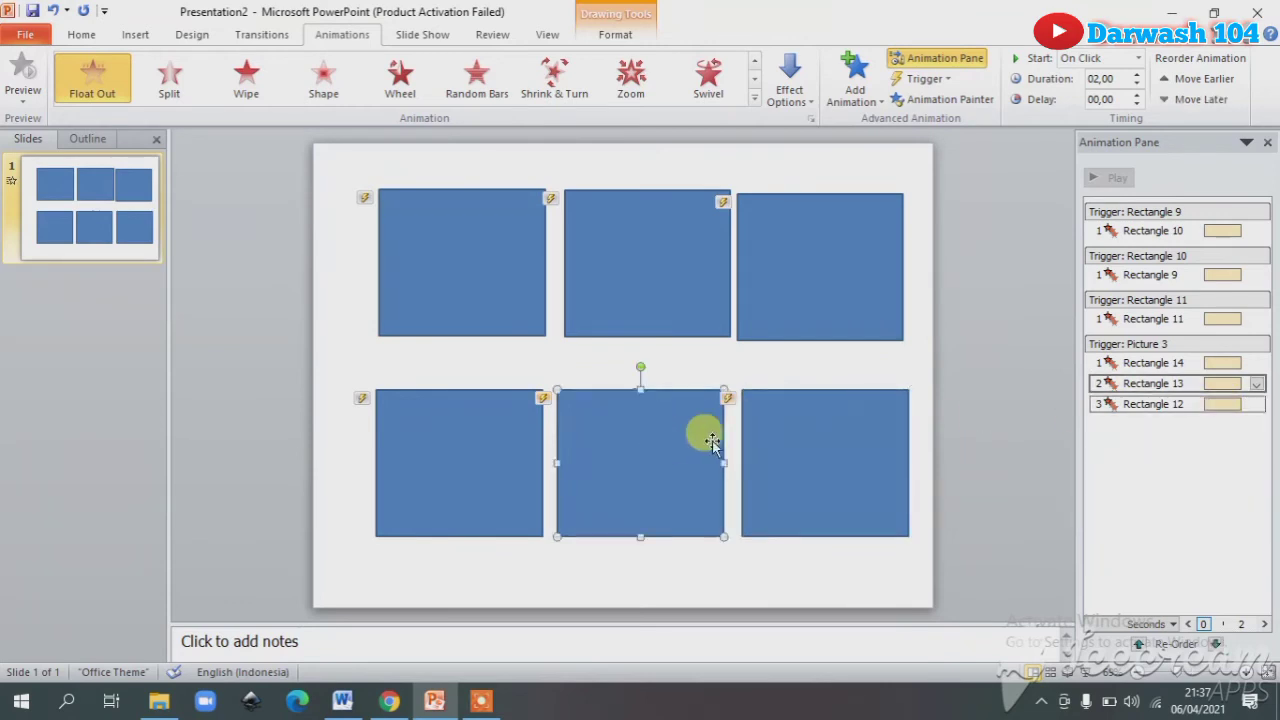
# Check the timing and trigger settings of the Float Down effect on Rectangle 12 in the lower row
pyautogui.click(800, 453)
pyautogui.click(1257, 404)
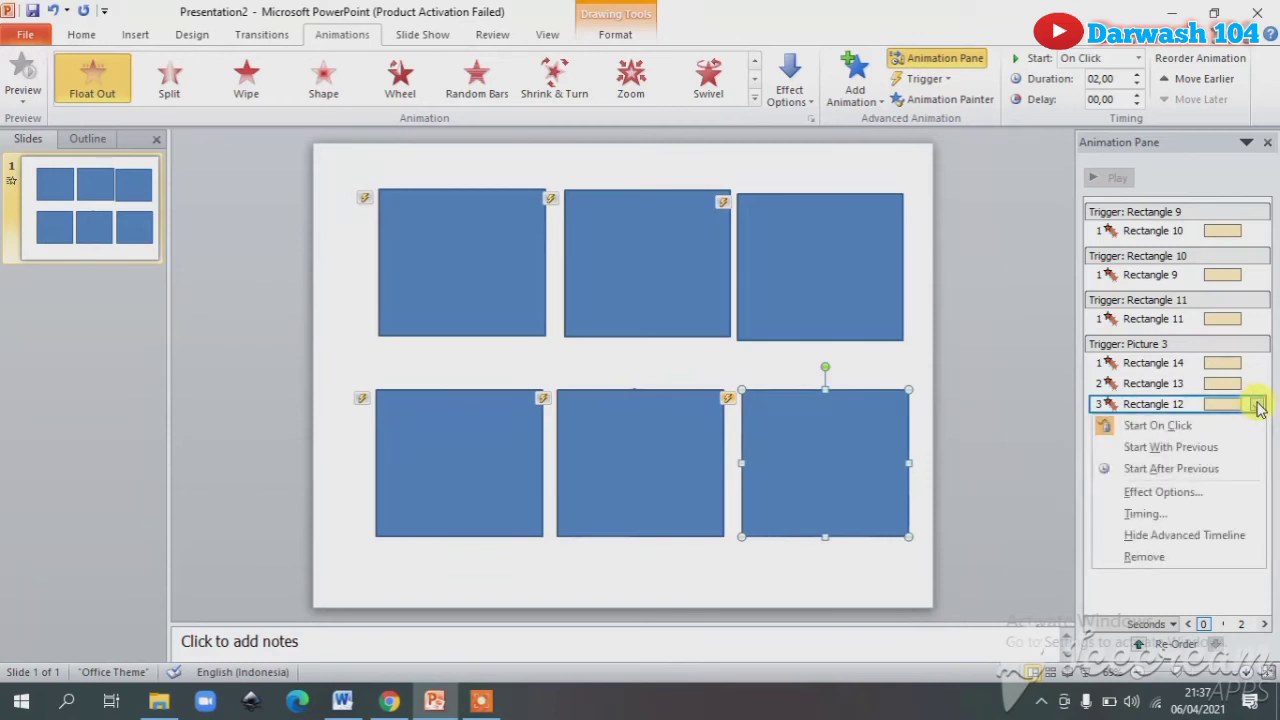
pyautogui.click(1137, 515)
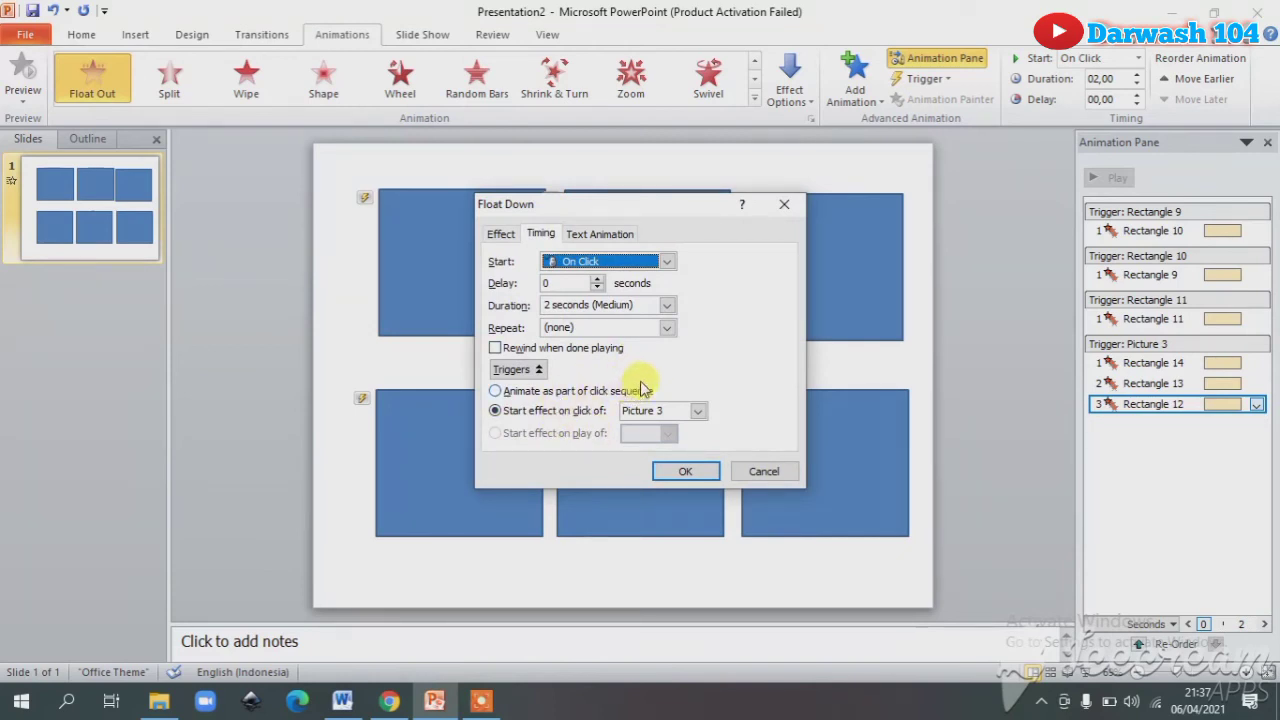
pyautogui.click(690, 473)
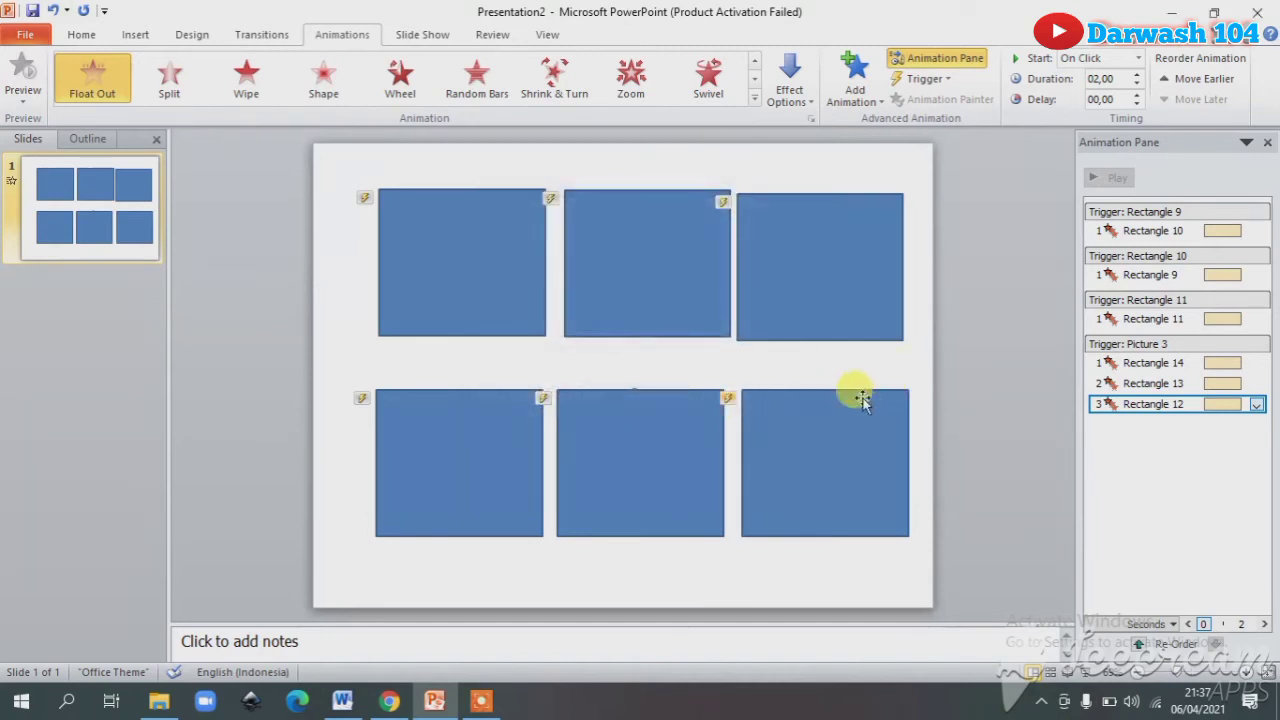